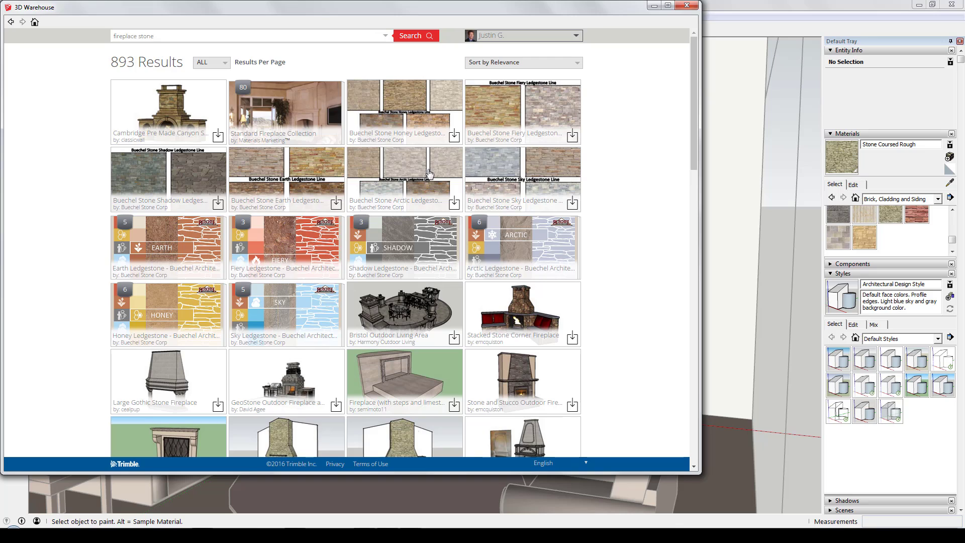
Step: Find the Buechel Stone Shadow Mosaic Line model among the fireplace stone results and load it directly into the open model
scroll(431, 174, "down", 20)
left_click(299, 302)
left_click(269, 210)
scroll(295, 386, "down", 6)
scroll(270, 203, "up", 6)
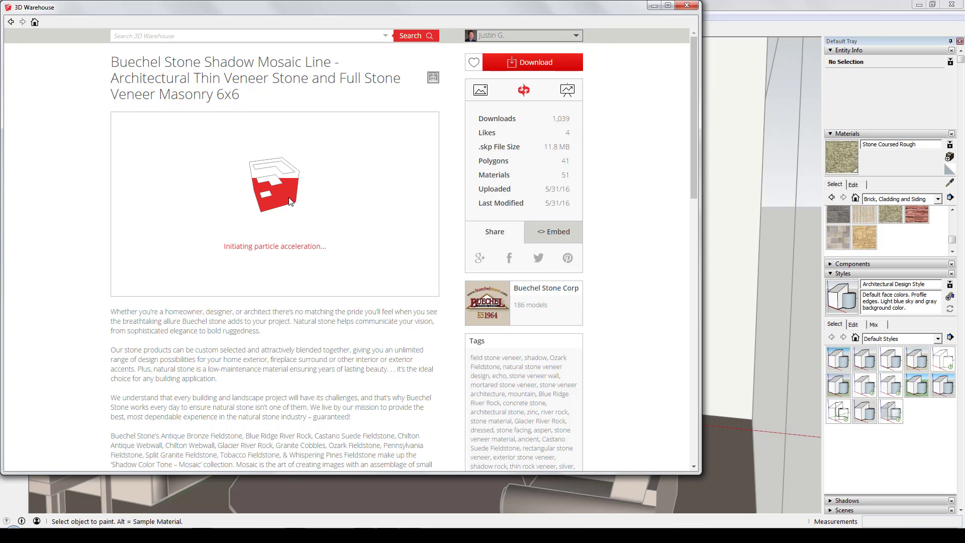
left_click(547, 63)
left_click(309, 265)
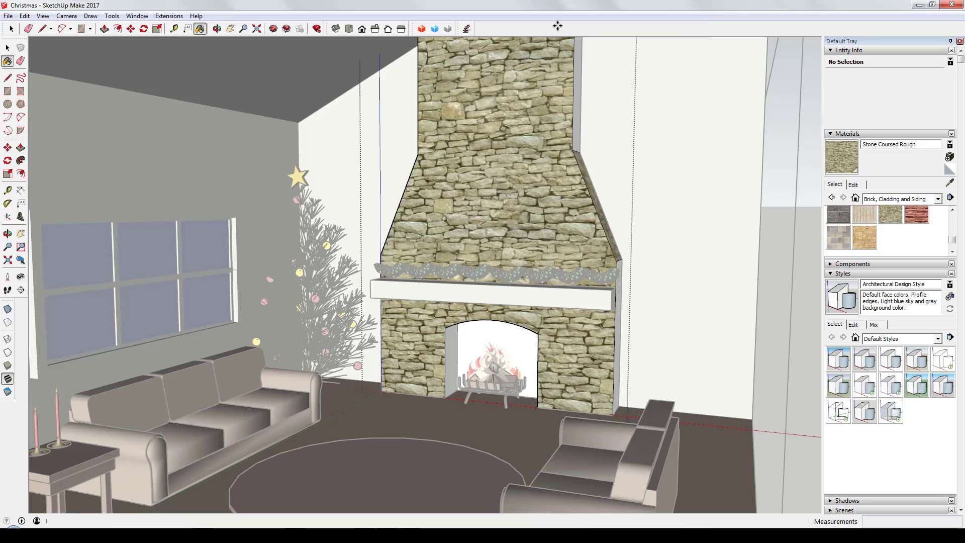
Step: Place the downloaded stone sample swatches on the ground outside the room, beyond the fireplace wall
scroll(704, 397, "down", 2)
middle_click_drag(704, 397, 588, 404, "shift")
left_click(531, 403)
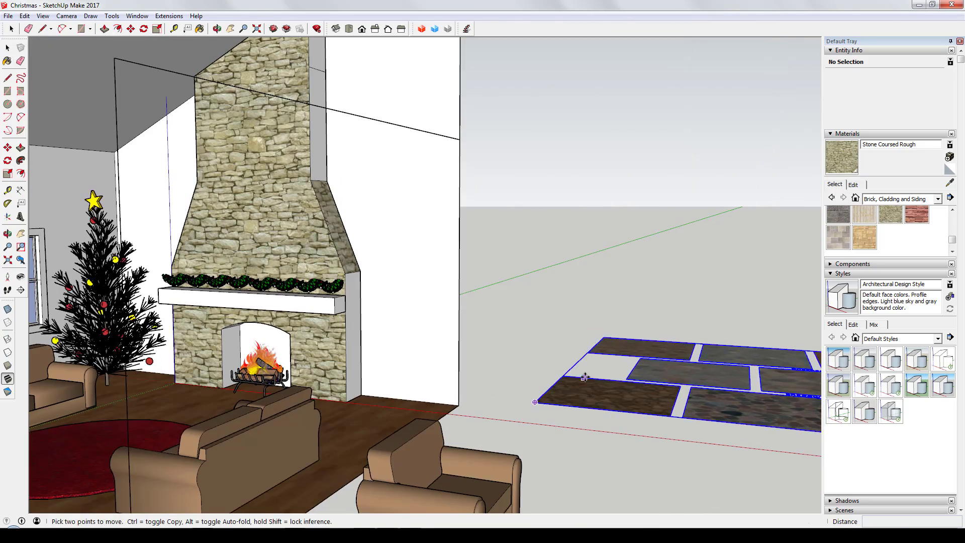
middle_click_drag(502, 322, 507, 422)
key("space")
Step: Sample the Glacier River Rock material from the stone swatches and paint the fireplace and chimney faces with it
left_click(950, 182)
left_click(781, 349)
left_click(311, 125)
left_click(267, 329)
key("space")
double_click(275, 214)
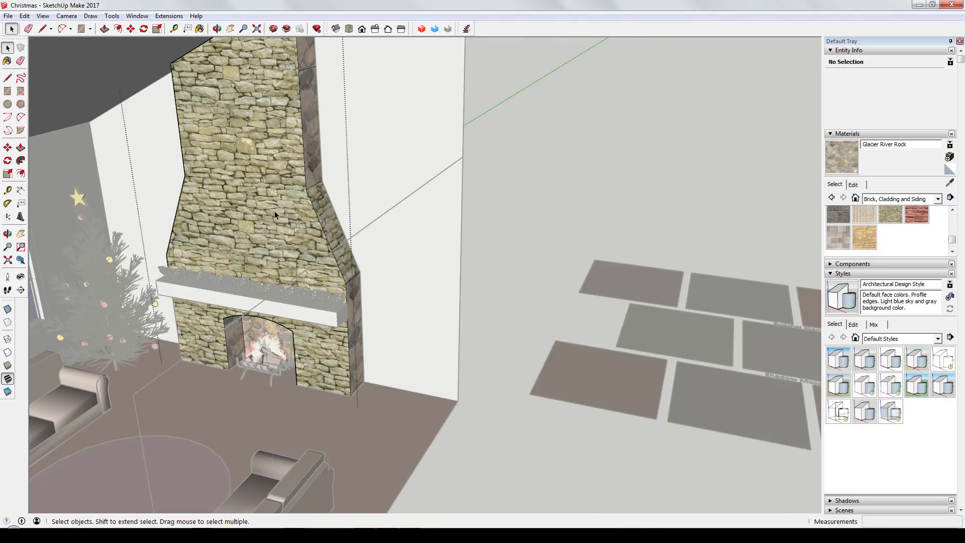
left_click(227, 201)
mouse_move(339, 365)
middle_mouse_down()
mouse_move(400, 282)
mouse_move(272, 206)
middle_mouse_up()
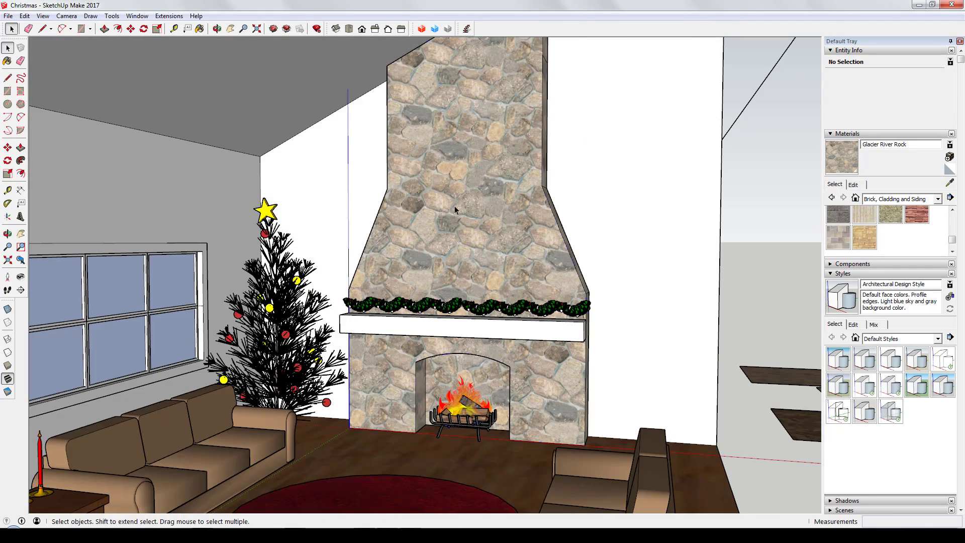
Step: Set the Glacier River Rock texture size to 3' on the fireplace
left_click(853, 184)
type("3")
key("Return")
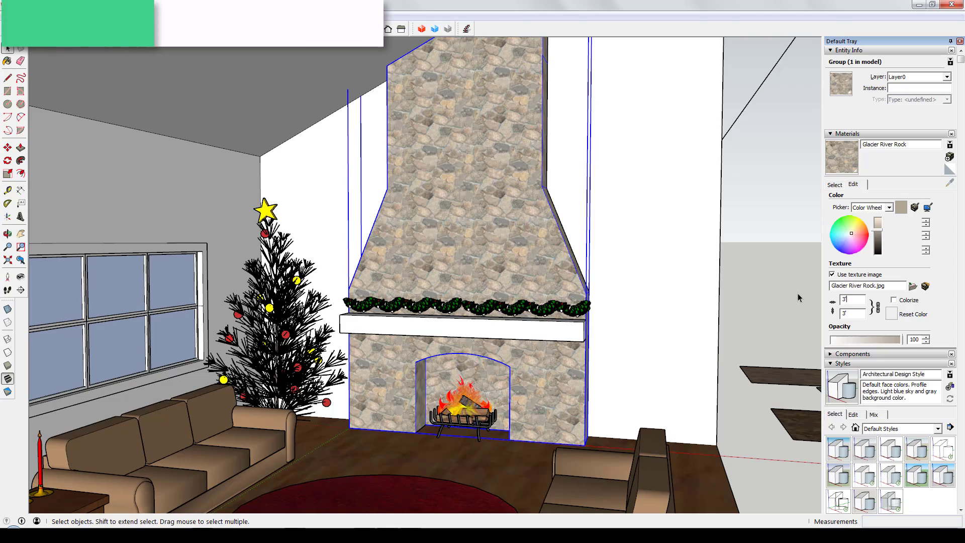
scroll(462, 387, "up", 5)
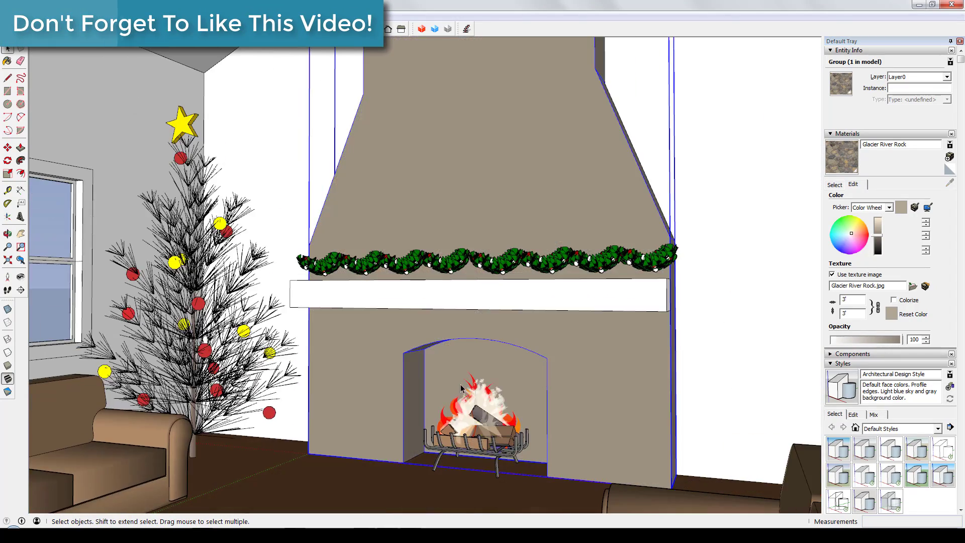
scroll(461, 388, "down", 5)
scroll(520, 411, "up", 3)
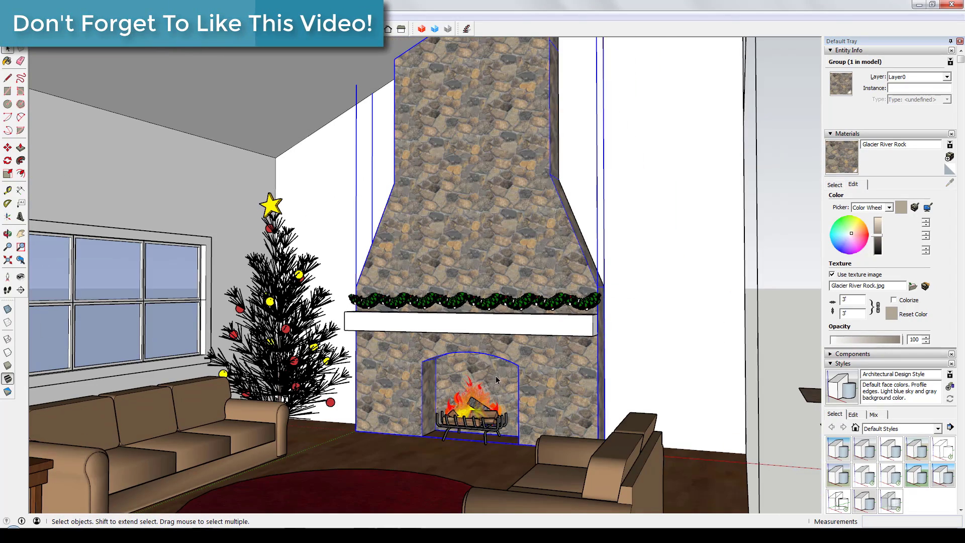
Step: Paint the fireplace mantel with Wood Veneer 01 from the Wood collection, trying Wood Veneer 02 first
left_click(478, 327)
left_click(834, 184)
left_click(890, 199)
left_click(878, 322)
scroll(891, 238, "down", 1)
left_click(914, 179)
left_click(548, 322)
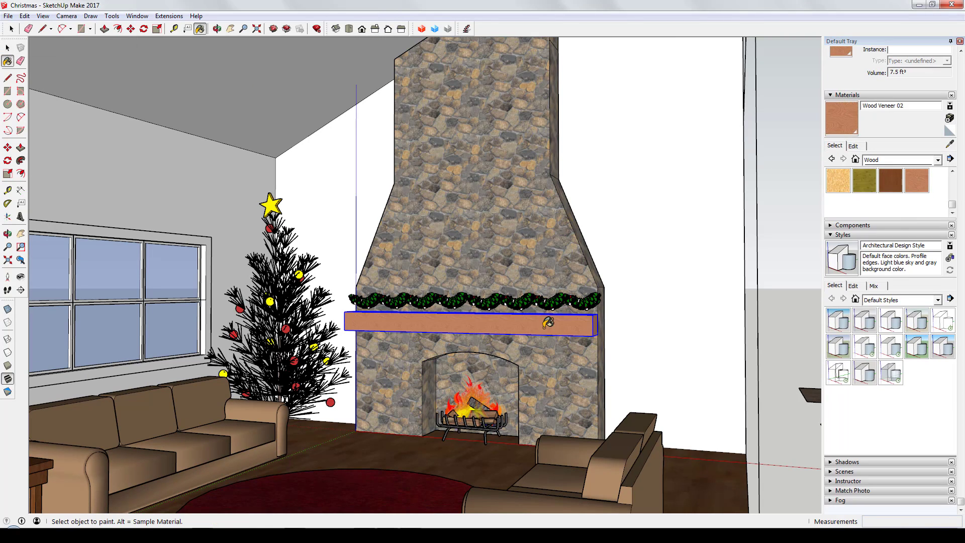
left_click(503, 320)
Step: Try a different wood material on the mantel and repaint it with Wood Veneer 01
scroll(896, 207, "up", 2)
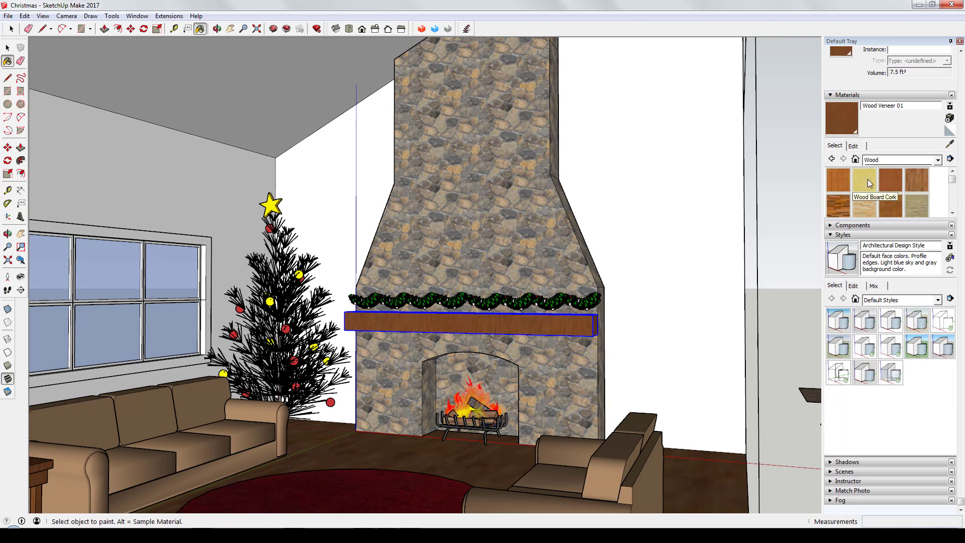
left_click(889, 180)
left_click(463, 318)
scroll(886, 182, "down", 3)
left_click(886, 181)
left_click(514, 322)
Step: Open the mantel group for editing
key("space")
right_click(509, 322)
left_click(507, 322)
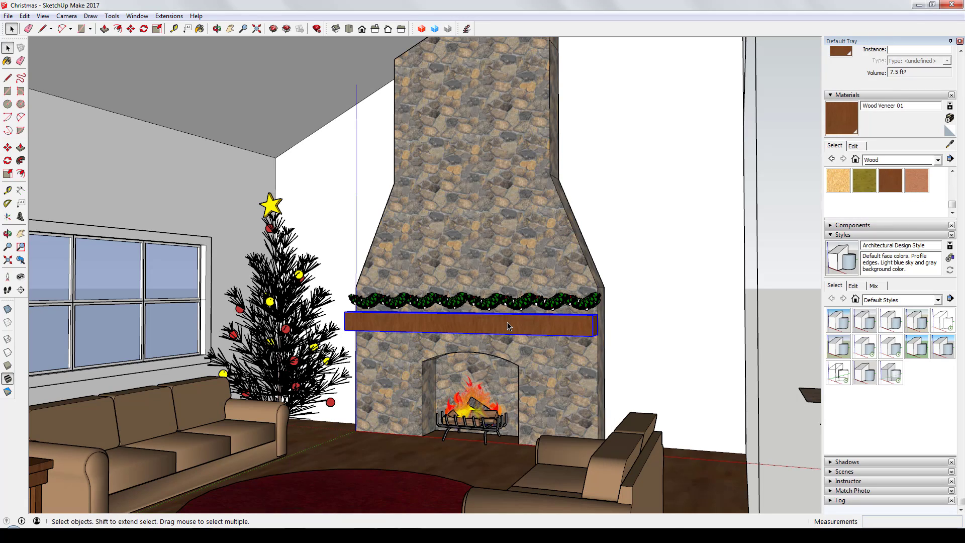
double_click(508, 326)
right_click(508, 325)
right_click(463, 320)
left_click(517, 457)
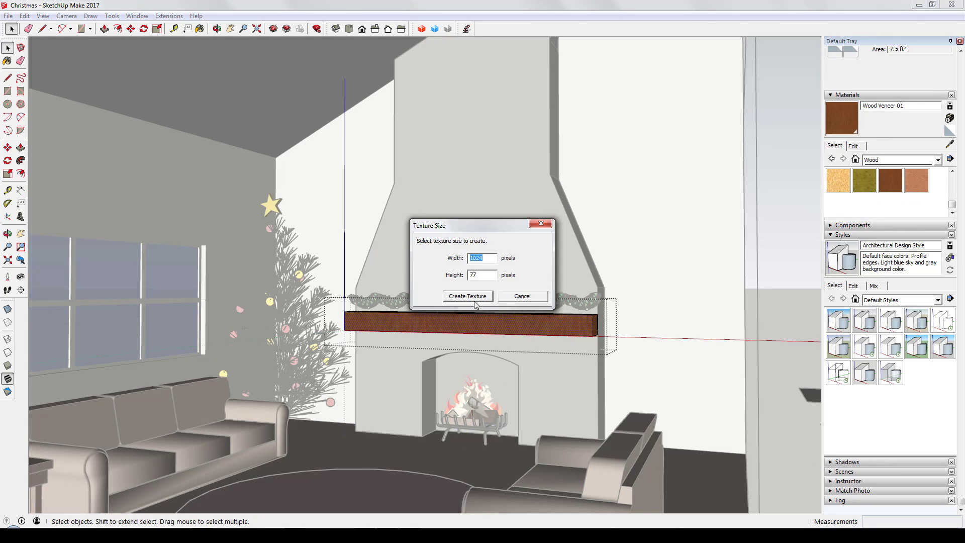
left_click(525, 295)
right_click(475, 319)
left_click(855, 150)
right_click(485, 318)
left_click(479, 316)
Step: Rotate the wood texture on the mantel's front face a quarter turn so the grain runs along its length
middle_click_drag(437, 329, 357, 442)
right_click(571, 350)
mouse_move(616, 481)
left_click(697, 481)
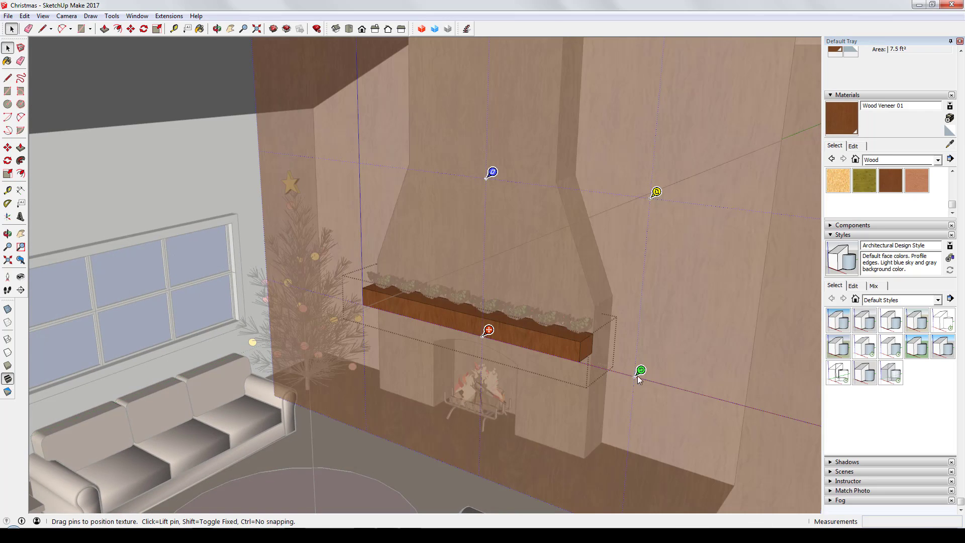
key("Escape")
right_click(575, 346)
left_click(698, 481)
left_click_drag(639, 373, 485, 232)
left_click(484, 443)
left_click(485, 444)
middle_click_drag(543, 399, 583, 327)
scroll(429, 302, "up", 2)
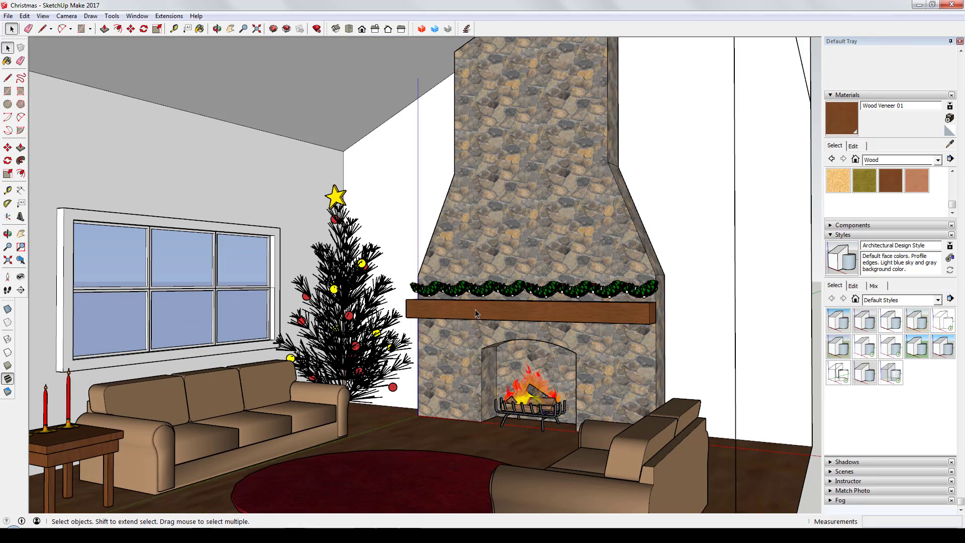
Step: Move the Christmas garland so that it rests on top of the mantel
left_click(525, 295)
scroll(525, 302, "up", 10)
key("m")
left_click_drag(517, 320, 515, 334)
middle_click_drag(517, 321, 525, 333)
key("space")
scroll(526, 259, "down", 12)
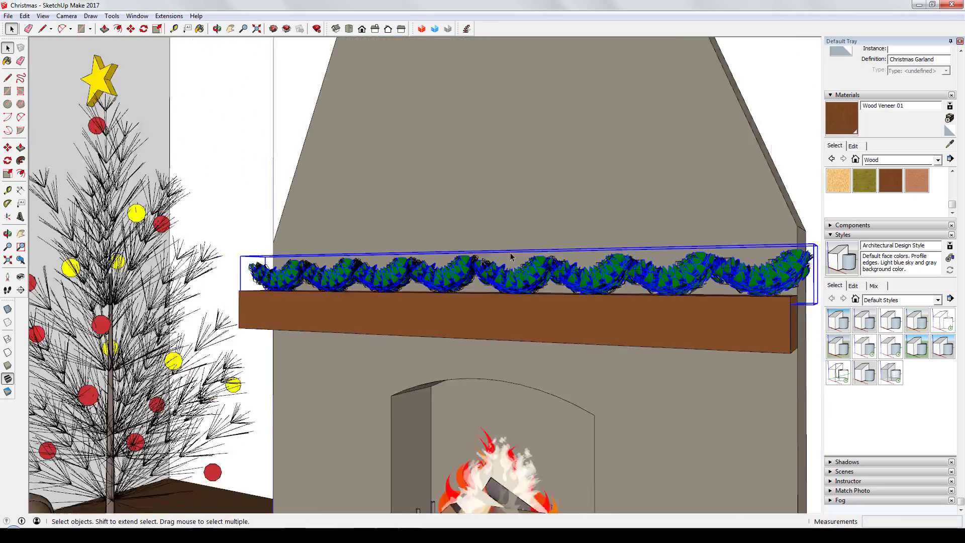
middle_click_drag(520, 289, 514, 302)
Step: Examine the material collections for a suitable wall finish, including Brick, Cladding and Siding
left_click(412, 139)
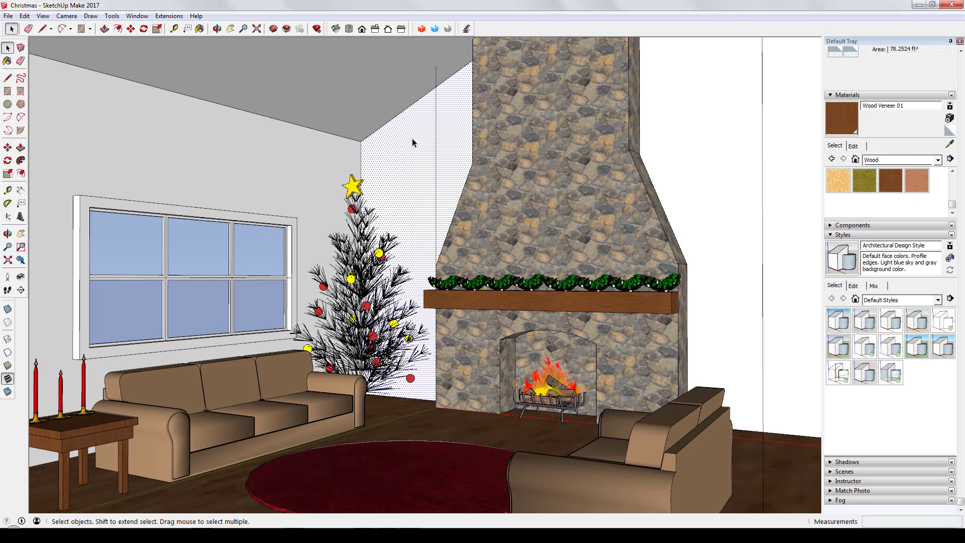
left_click(910, 159)
left_click(904, 282)
left_click(913, 161)
left_click(910, 204)
left_click(952, 204)
scroll(901, 196, "up", 3)
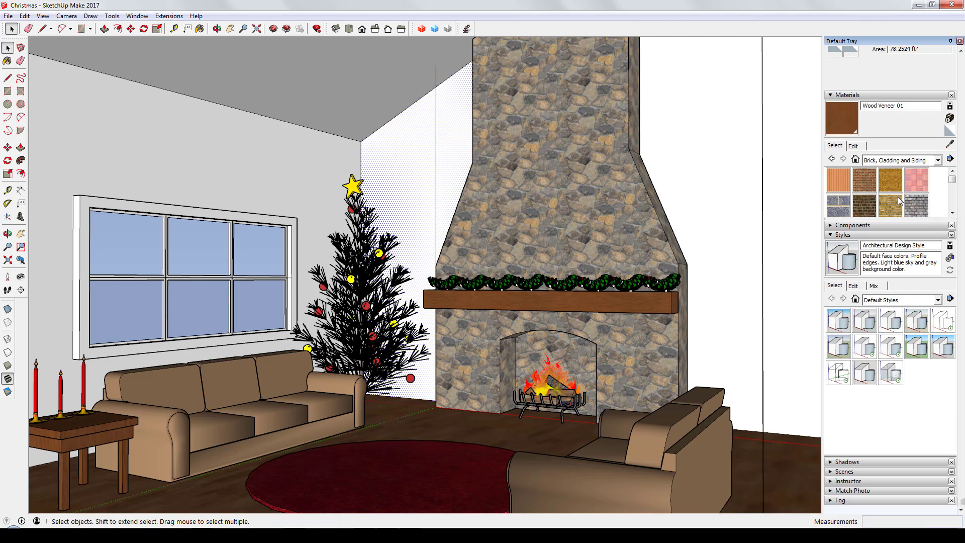
left_click(320, 141)
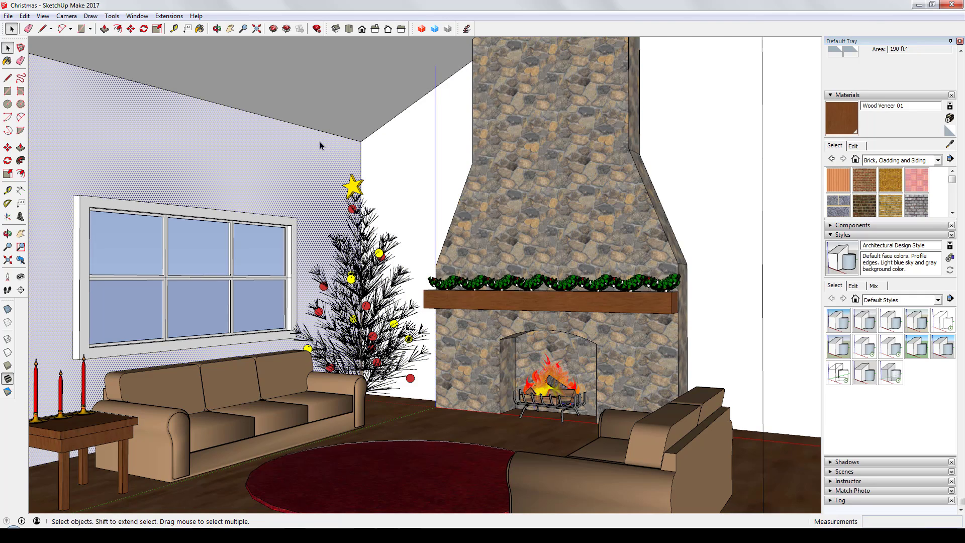
middle_click_drag(88, 429, 139, 429, "shift")
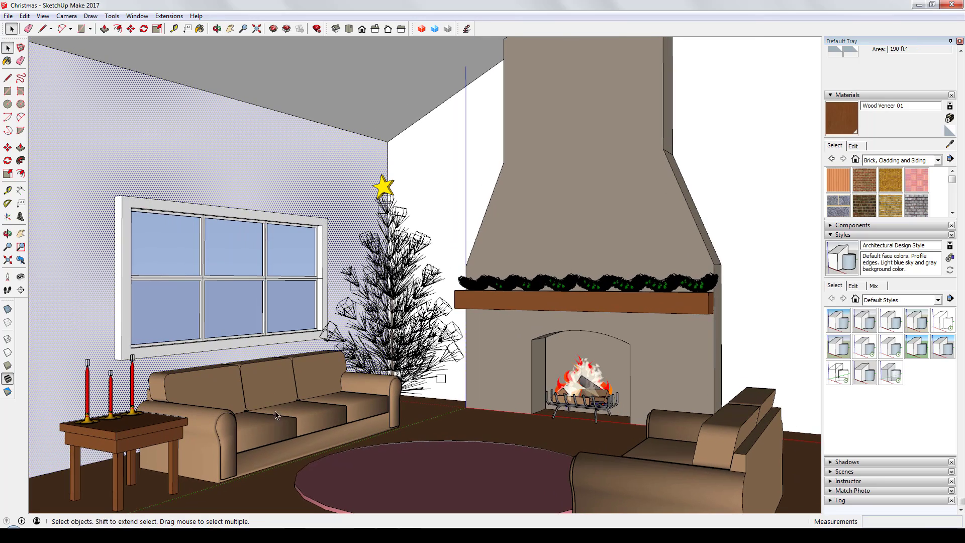
Step: Save the model and paint the window frame with Wood Veneer 01
left_click(8, 17)
left_click(25, 55)
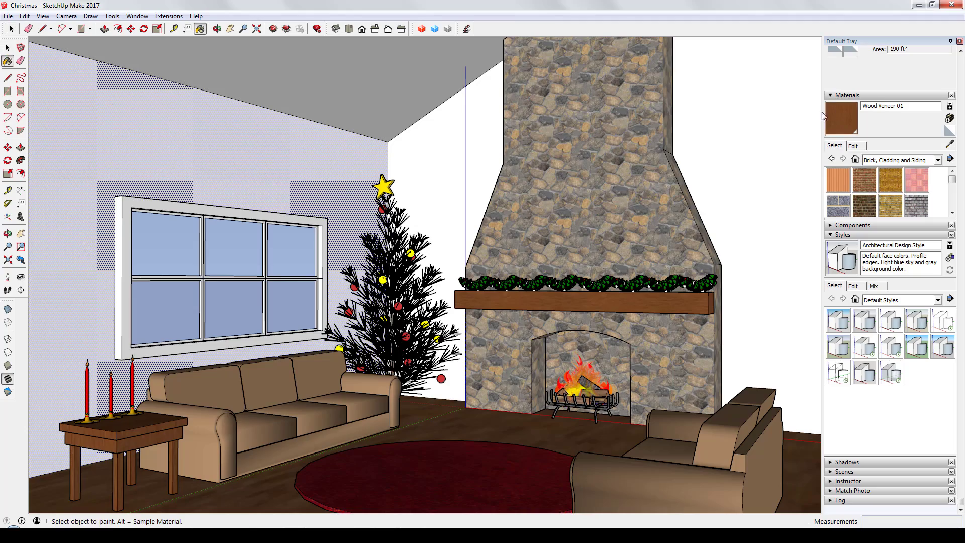
left_click(125, 225)
scroll(326, 288, "up", 5)
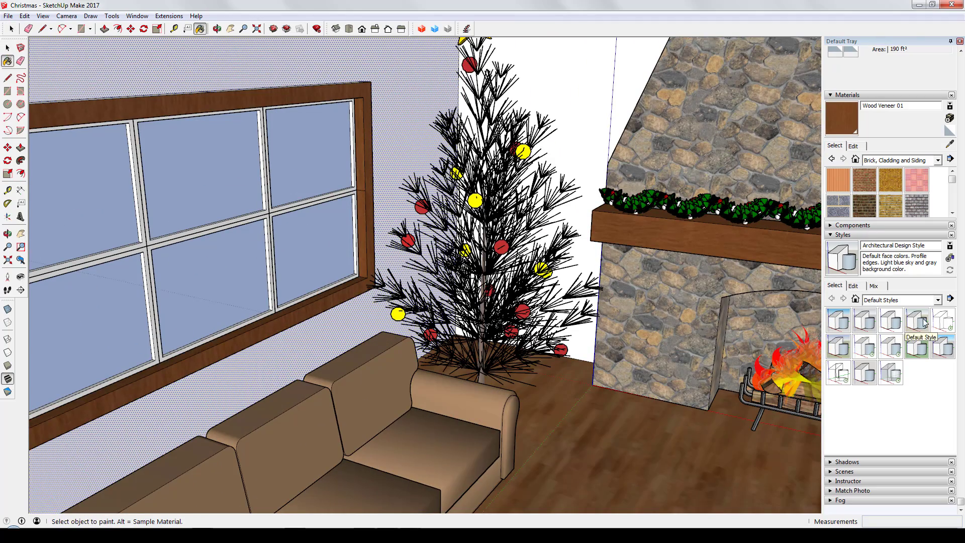
Step: Apply the Default Style to the model and erase the stray edges around the window frame
left_click(924, 323)
mouse_move(306, 272)
middle_mouse_down()
mouse_move(337, 252)
mouse_move(367, 114)
middle_mouse_up()
key("e")
middle_click_drag(366, 214, 481, 288, "shift")
left_click(417, 162)
left_click(552, 343)
middle_click_drag(553, 342, 540, 432)
scroll(503, 376, "down", 3)
scroll(387, 307, "up", 4)
Step: Paint the remaining part of the window frame with Wood Veneer 01
key("b")
left_click(388, 307)
scroll(623, 302, "down", 3)
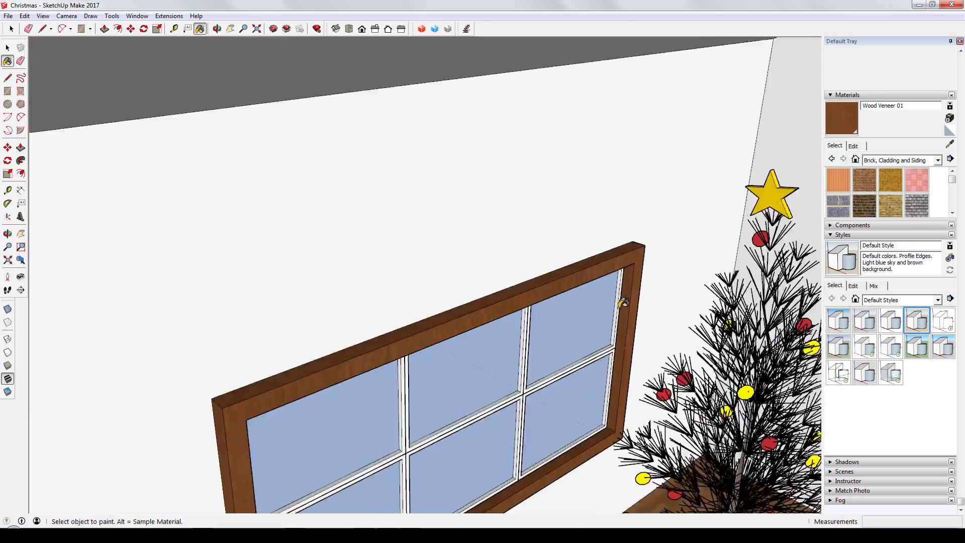
middle_click_drag(623, 301, 638, 254)
scroll(384, 351, "down", 3)
middle_click_drag(383, 352, 422, 326)
scroll(554, 424, "up", 2)
mouse_move(643, 432)
middle_mouse_down("shift")
mouse_move(555, 424)
mouse_move(576, 423)
middle_mouse_up("shift")
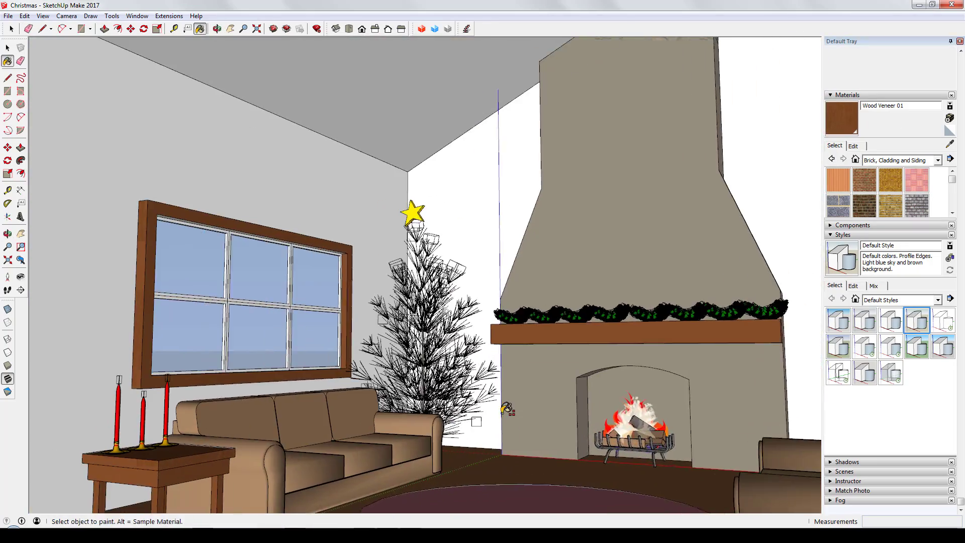
Step: Save the model with the finished window frame
left_click(169, 16)
left_click(702, 5)
key("space")
left_click(8, 16)
left_click(25, 56)
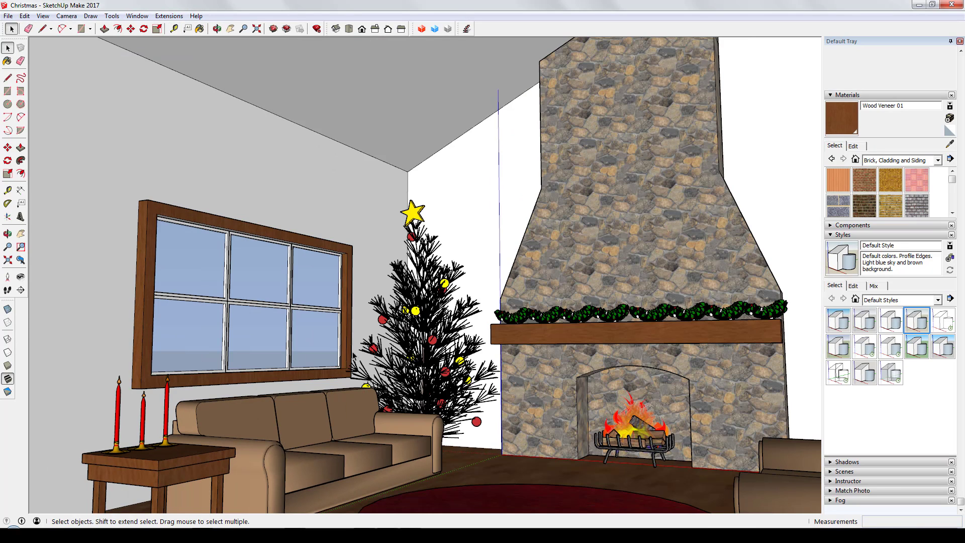
Step: Draw a line across the sloped ceiling near the fireplace, from its high edge down to the window wall
scroll(364, 146, "down", 6)
right_click(605, 73)
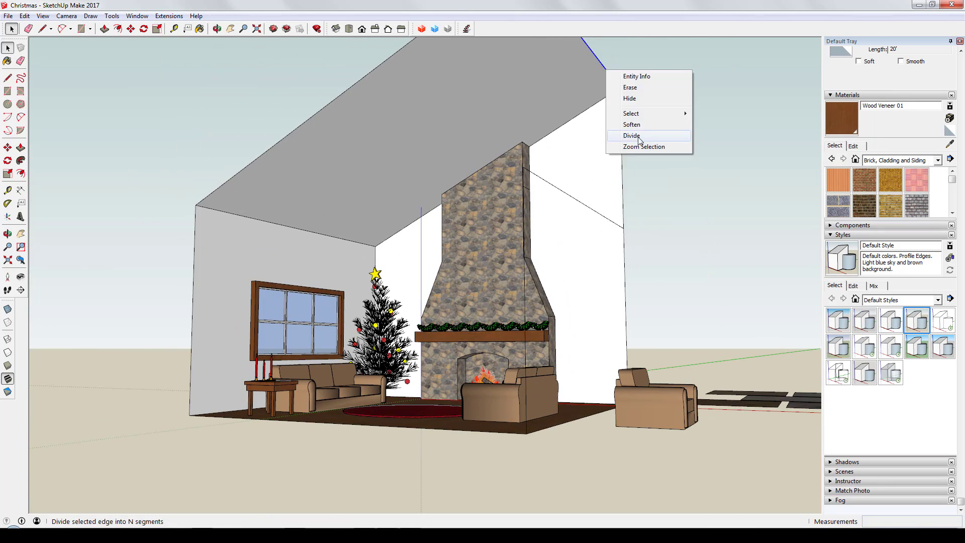
left_click(648, 144)
scroll(592, 92, "down", 1)
middle_click_drag(592, 91, 571, 159, "shift")
left_click(540, 106)
key("l")
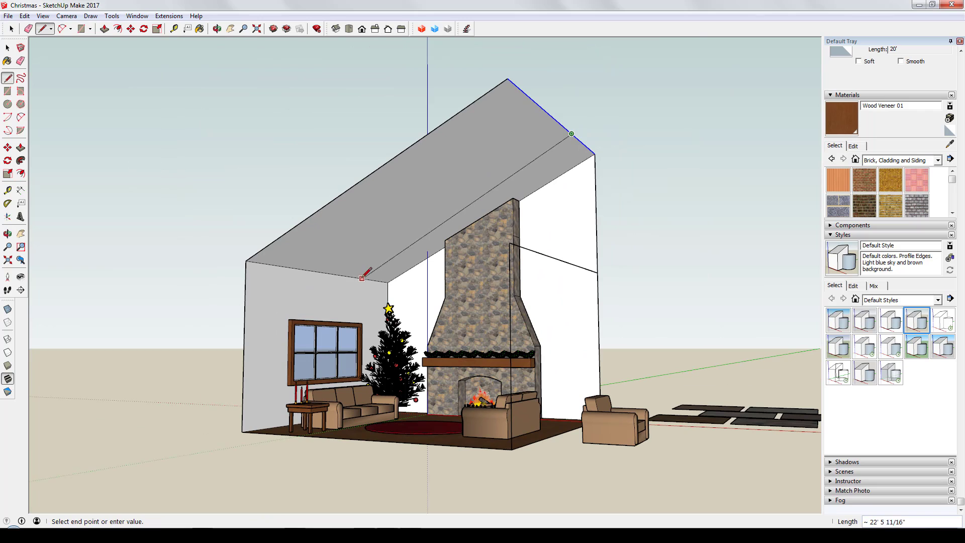
scroll(583, 130, "up", 2)
middle_click_drag(558, 132, 491, 193)
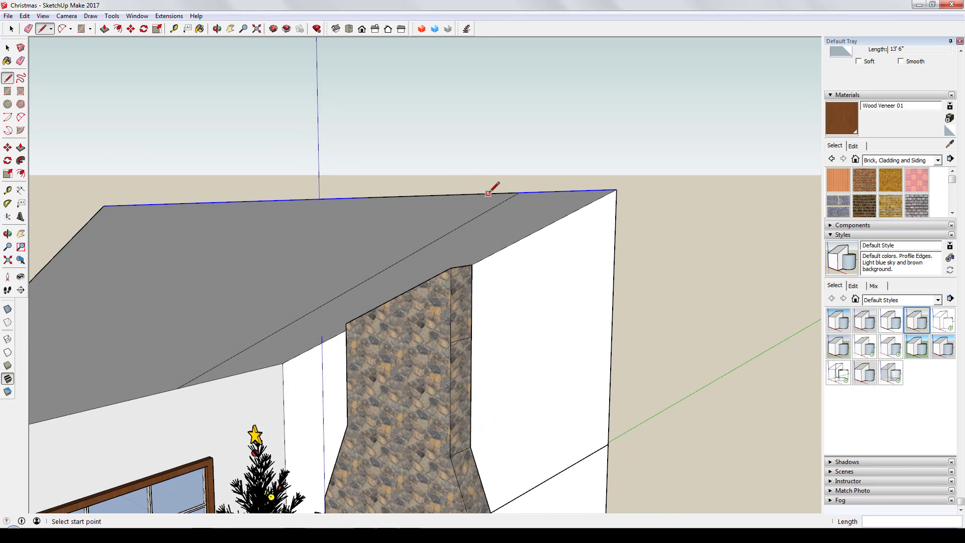
Step: Try to draw a small square beam profile at the high end of the ceiling line
left_click(512, 209)
scroll(522, 204, "up", 1)
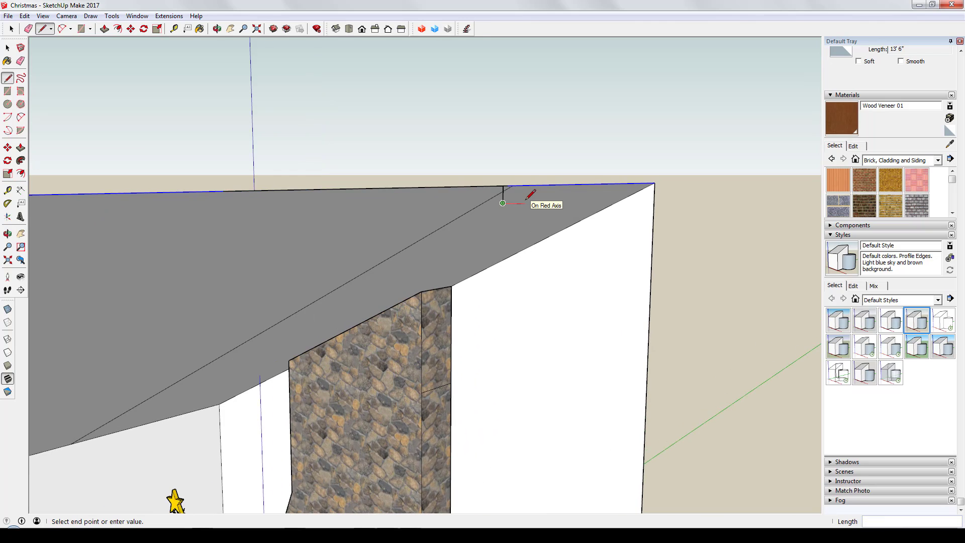
scroll(521, 182, "up", 2)
key("Escape")
middle_click_drag(520, 200, 338, 258)
key("ctrl+z")
left_click(418, 278)
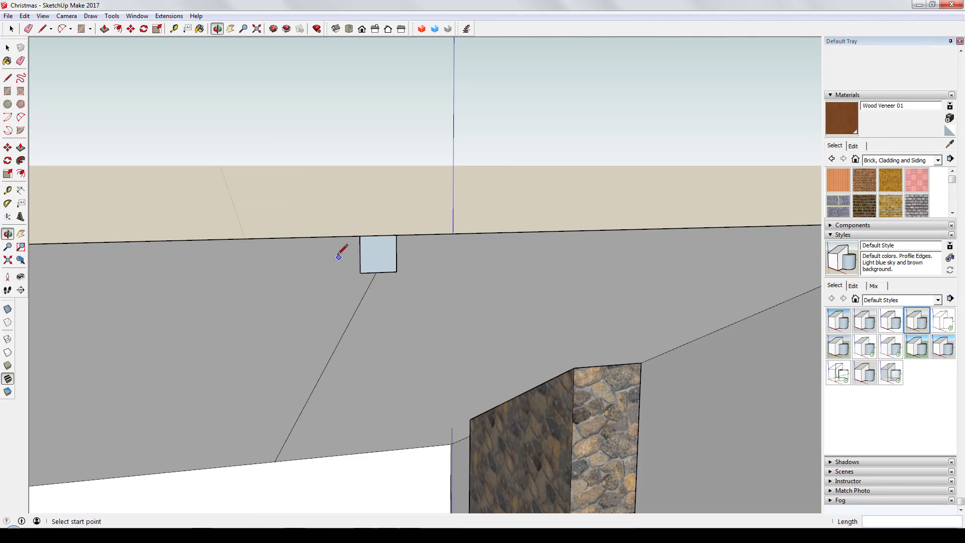
key("space")
key("ctrl+z")
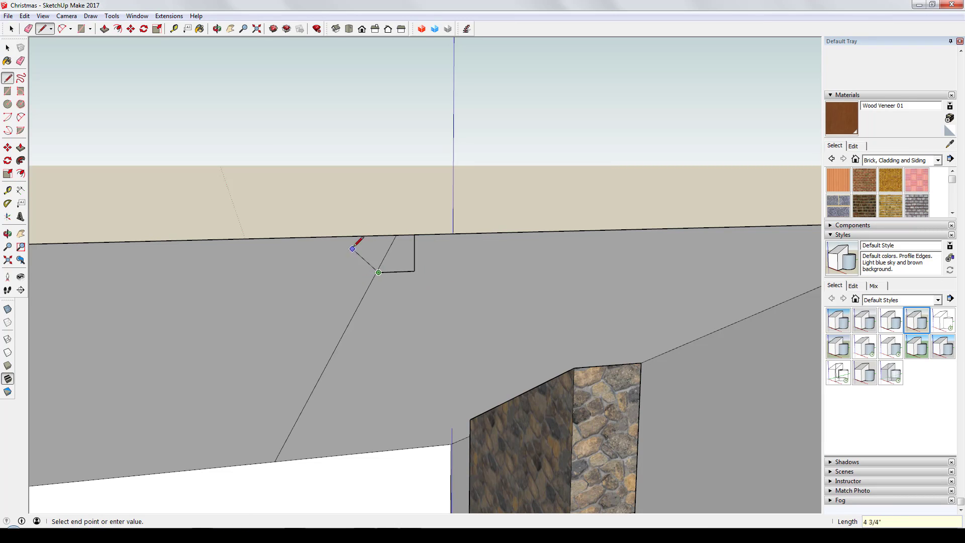
Step: Complete the square beam profile centered on the ceiling line's high end and sweep it along the line with Follow Me
left_click(377, 235)
key("space")
left_click(369, 293)
left_click(367, 293)
left_click(20, 161)
left_click(396, 254)
Step: Make the swept ceiling beam a component named Beams
key("space")
key("r")
key("space")
key("space")
left_click_drag(225, 194, 420, 488)
right_click(374, 302)
left_click(364, 238)
right_click(376, 313)
left_click(396, 401)
scroll(433, 341, "down", 6)
scroll(433, 340, "down", 1)
right_click(422, 336)
left_click(452, 411)
type("Beams")
key("Return")
Step: Copy the ceiling beam along the ceiling's high edge, away from the fireplace wall
scroll(437, 349, "up", 5)
key("m")
left_click(399, 267)
key("ctrl")
scroll(205, 276, "down", 3)
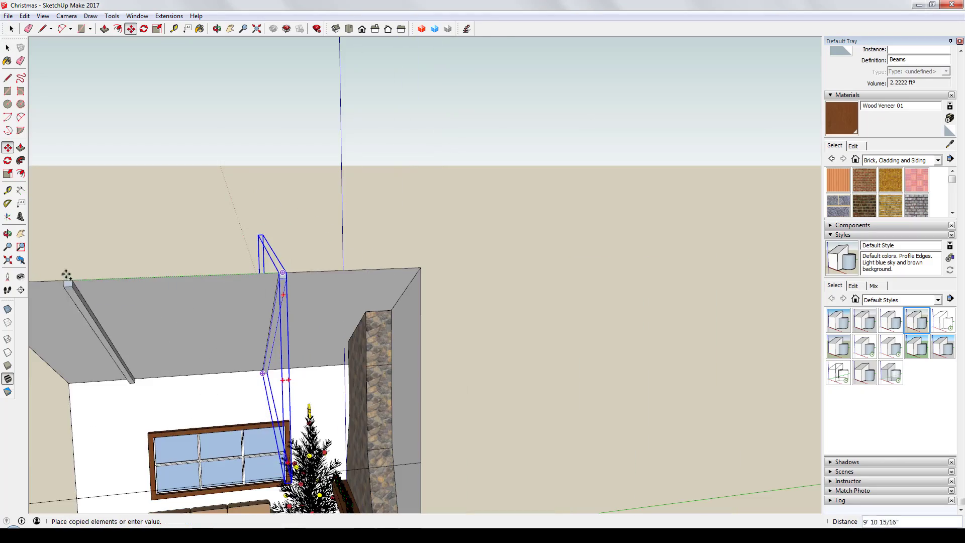
left_click(139, 278)
middle_click_drag(139, 279, 484, 328)
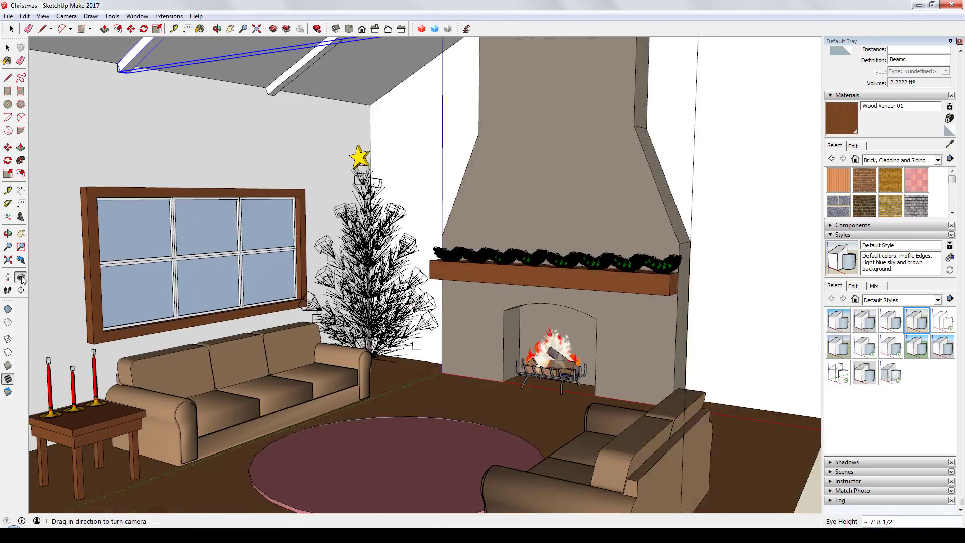
middle_click_drag(477, 347, 469, 364, "shift")
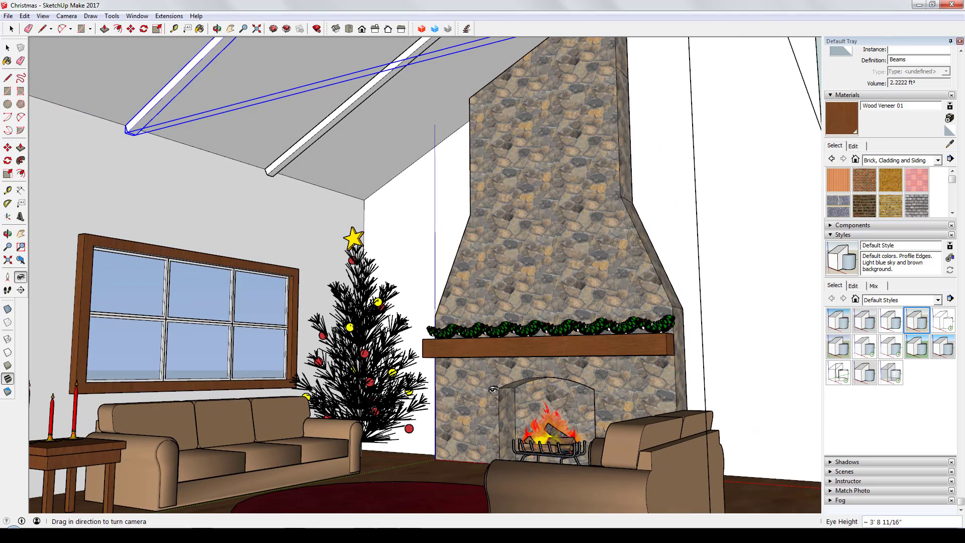
Step: Search the 3D Warehouse for "christmas presents" and load a Christmas presents model into the scene
left_click(8, 16)
mouse_move(51, 133)
left_click(224, 138)
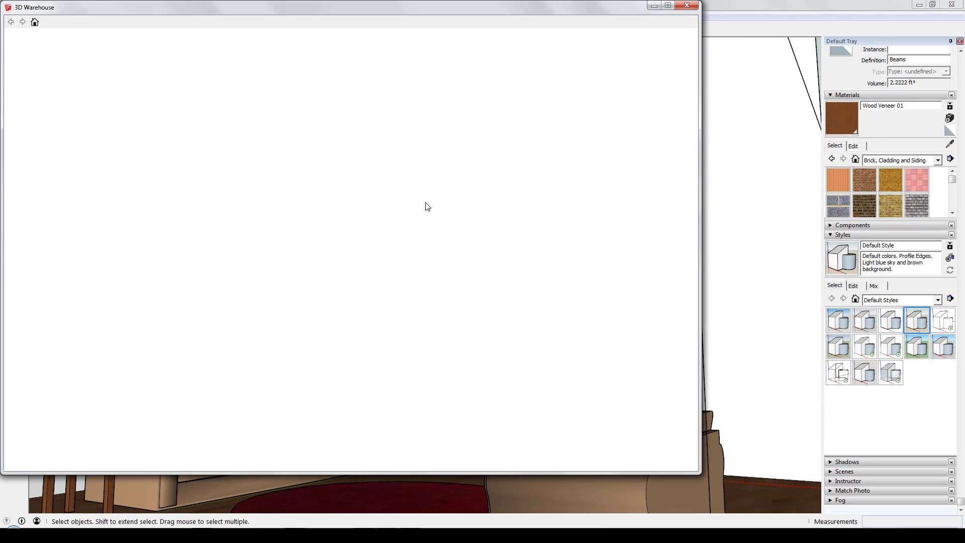
key("Return")
scroll(265, 209, "down", 10)
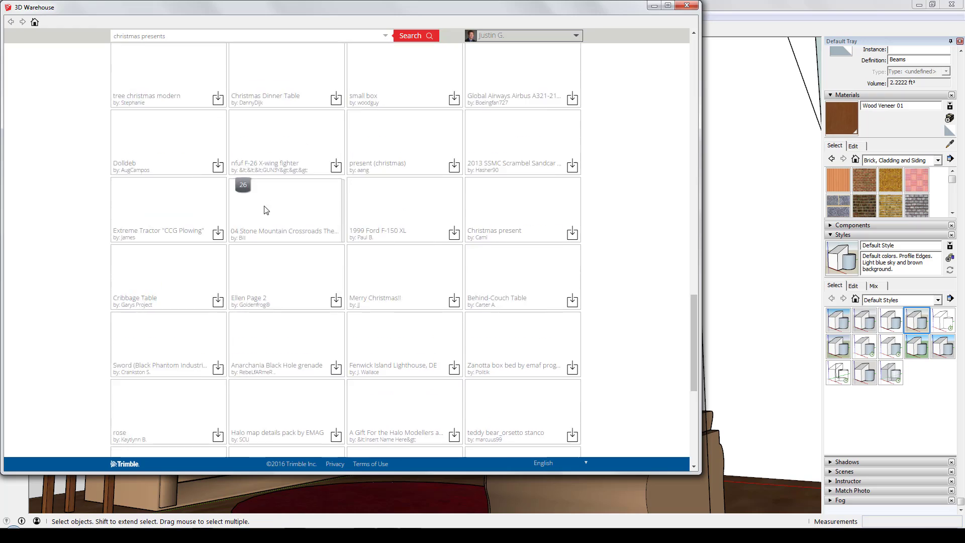
left_click(473, 232)
left_click(525, 64)
left_click(312, 264)
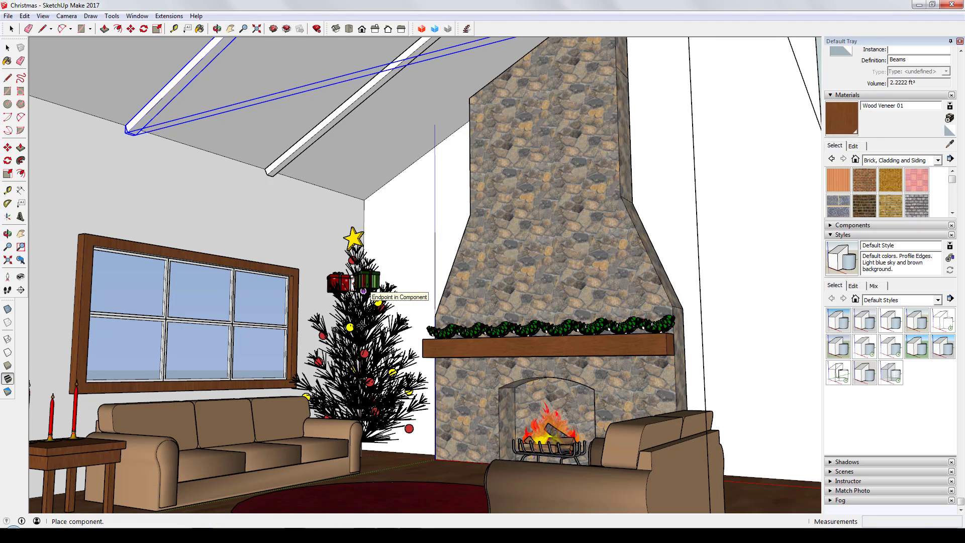
Step: Place the presents on the floor beneath the Christmas tree and add a copy beside them
middle_click_drag(361, 325, 347, 402)
scroll(392, 419, "up", 3)
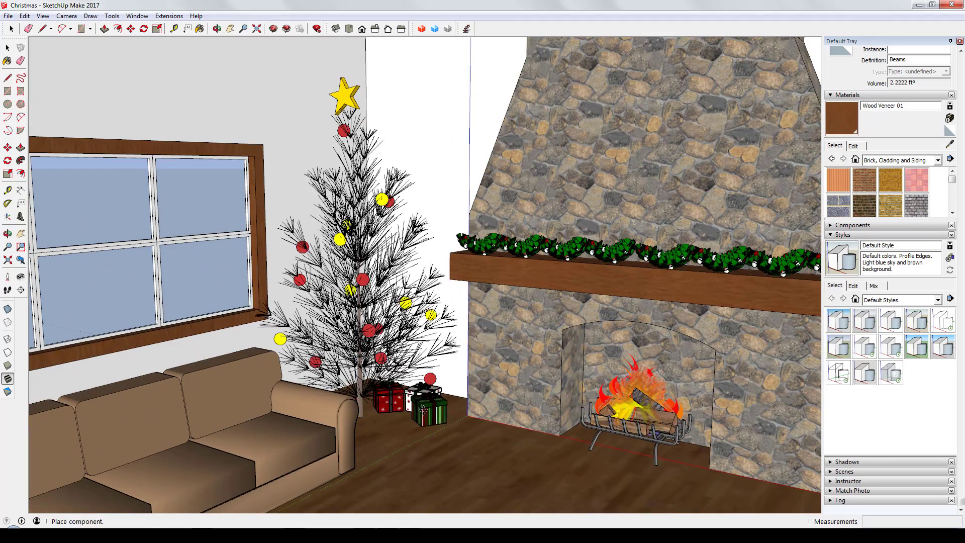
left_click(412, 425)
key("ctrl")
left_click(412, 425)
middle_click_drag(424, 417, 353, 421)
key("space")
scroll(399, 306, "down", 8)
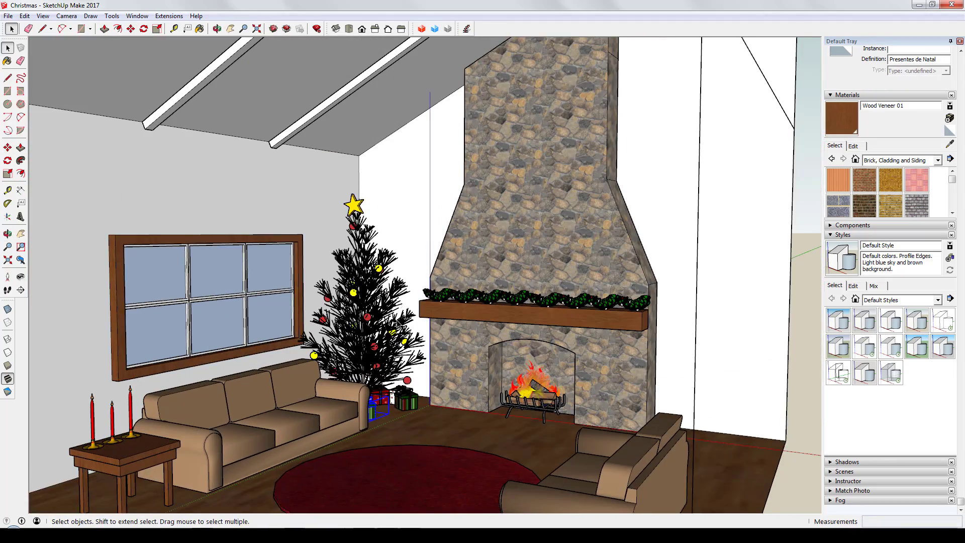
Step: Paint the ceiling beams with the Wood Veneer 01 material
middle_click_drag(397, 323, 467, 325)
key("b")
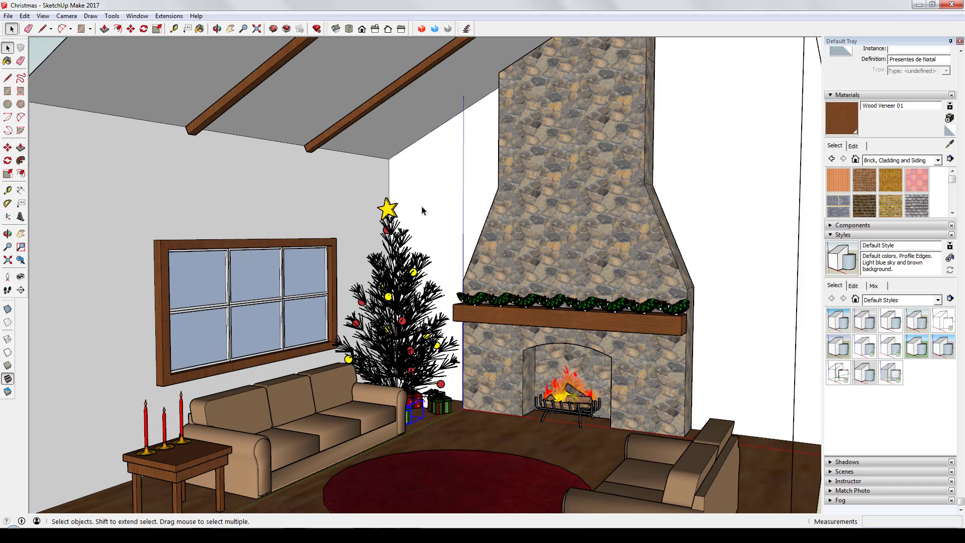
scroll(421, 211, "down", 8)
middle_click_drag(422, 211, 377, 241)
scroll(524, 121, "up", 5)
left_click(518, 138)
double_click(518, 138)
triple_click(518, 138)
key("s")
left_click(519, 503)
middle_click_drag(519, 504, 519, 432, "shift")
key("Escape")
key("space")
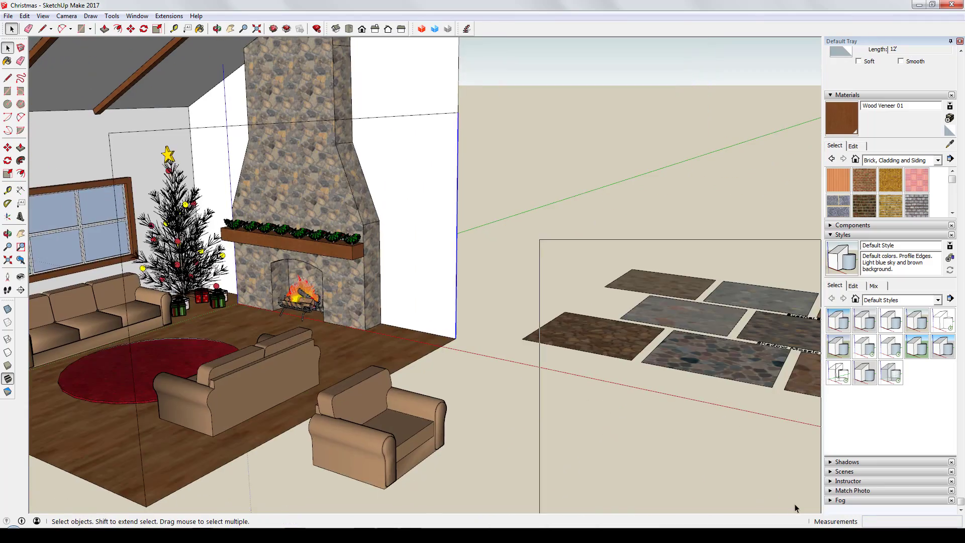
Step: Delete the texture sample board and the spare armchair outside the room
left_click(698, 361)
key("Delete")
left_click(382, 427)
key("Delete")
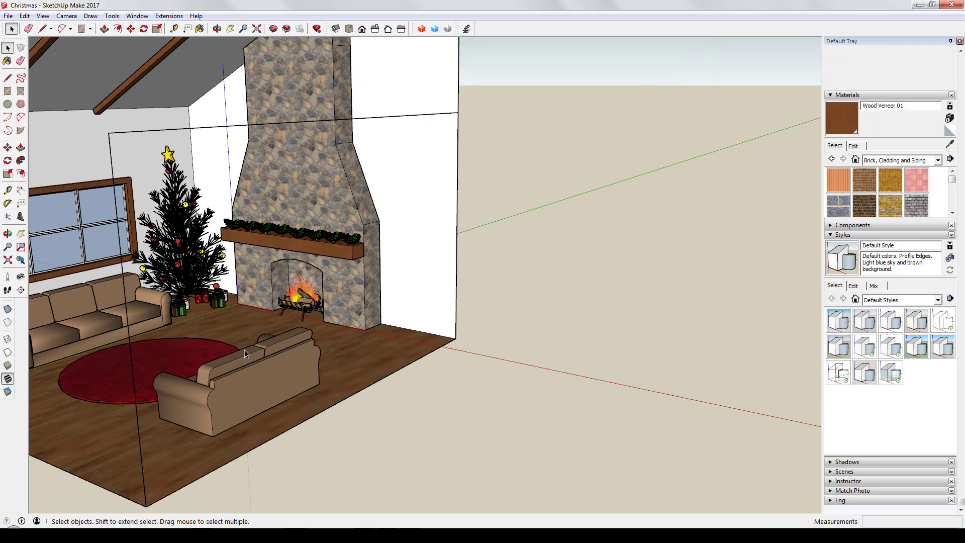
Step: Widen the room by moving the open side edges of the fireplace wall and floor outward along the red axis
middle_click_drag(245, 351, 624, 367)
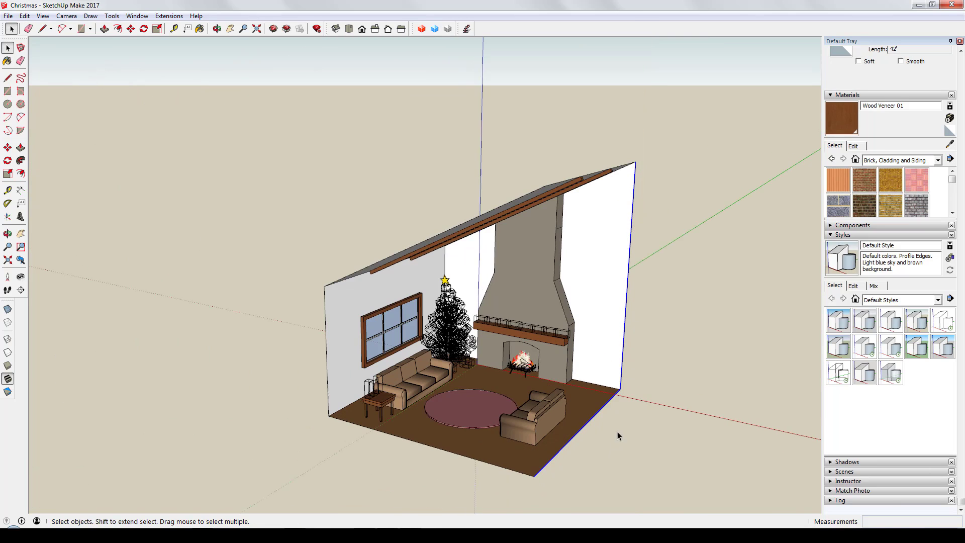
key("m")
left_click(588, 422)
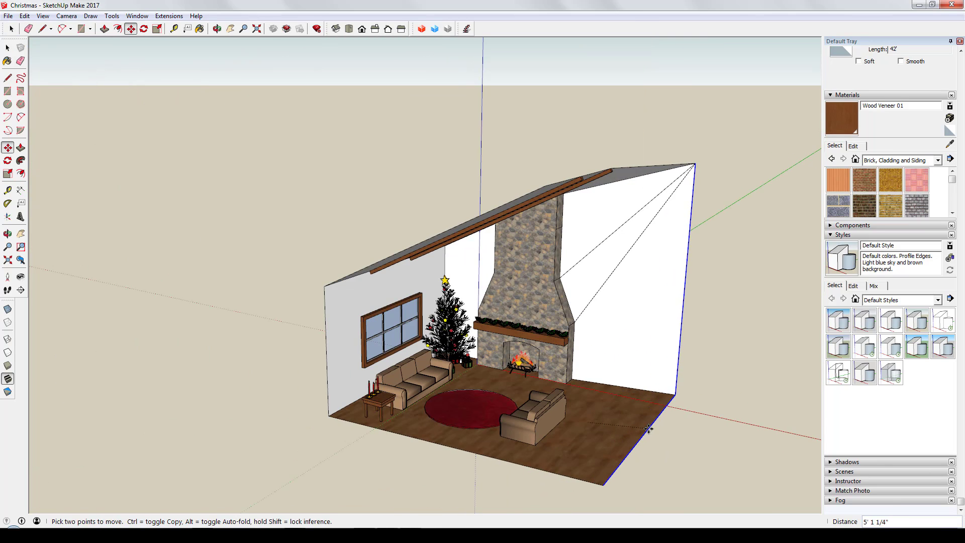
left_click(624, 423)
key("space")
scroll(490, 421, "up", 2)
middle_click_drag(490, 421, 505, 349)
scroll(475, 352, "up", 8)
left_click(21, 277)
left_click_drag(352, 322, 367, 241)
Step: Switch to the web browser, search for "sketchup textures" and open the sketchuptexture.com site at full window size
left_click(43, 535)
type("sketchup textures")
key("Return")
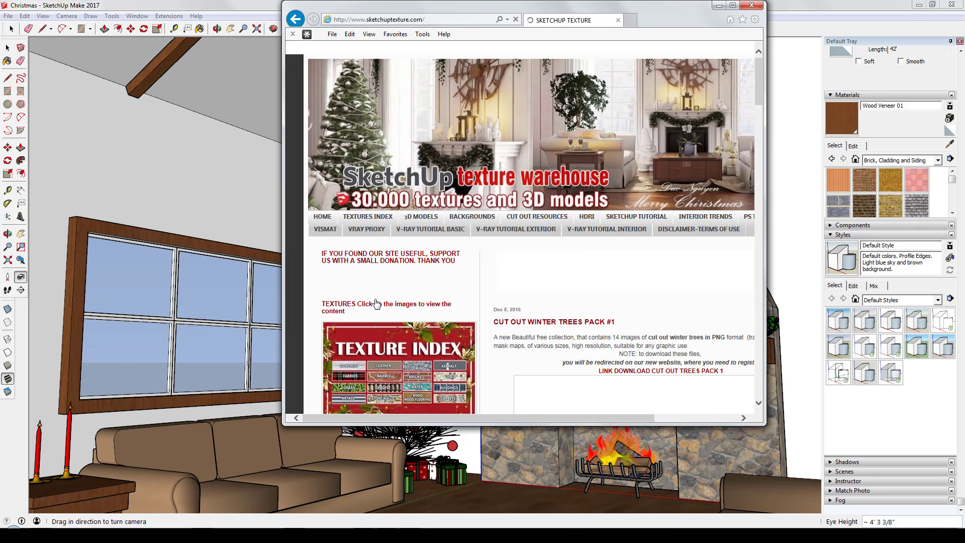
left_click(732, 5)
Step: Look through the site's textures index and open its brick textures
scroll(396, 286, "down", 15)
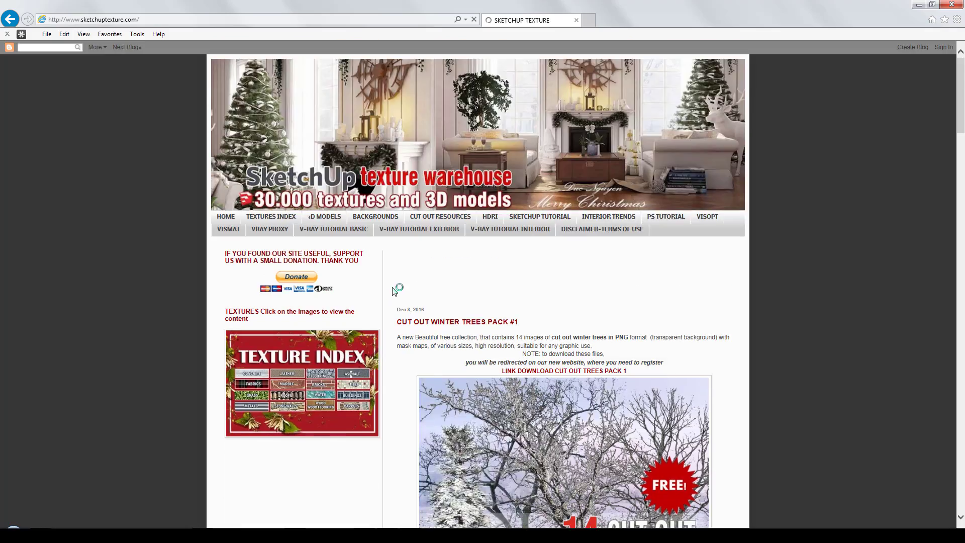
scroll(439, 347, "up", 15)
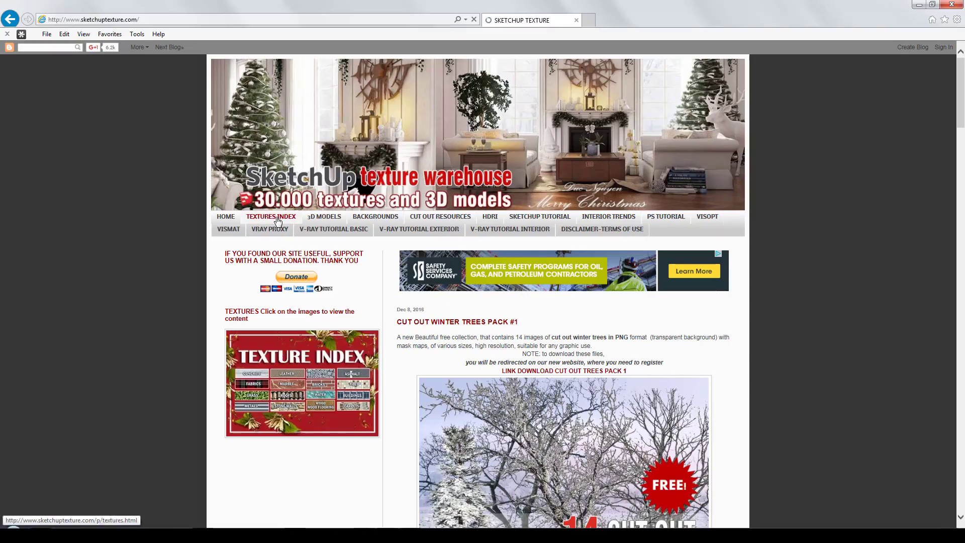
scroll(438, 312, "down", 20)
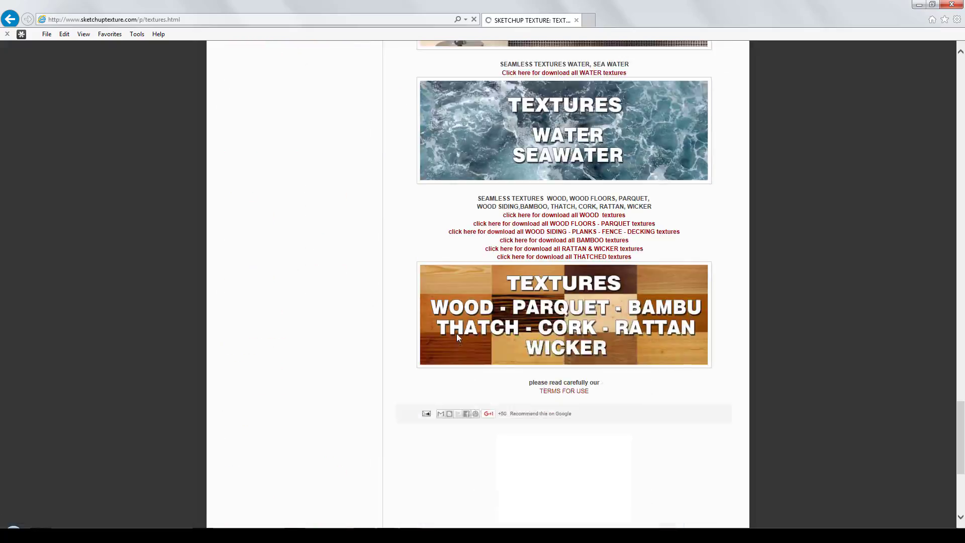
scroll(500, 268, "up", 20)
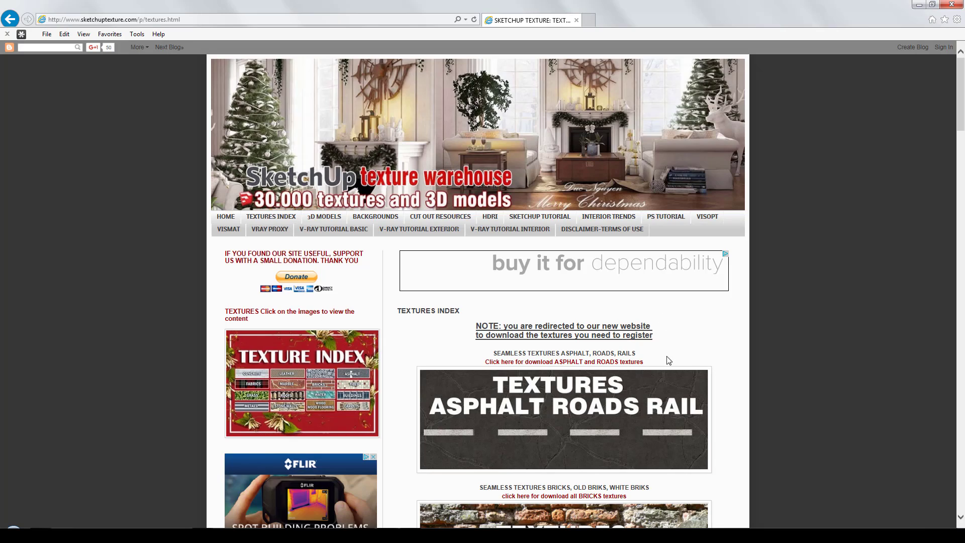
scroll(654, 352, "down", 6)
left_click(545, 207)
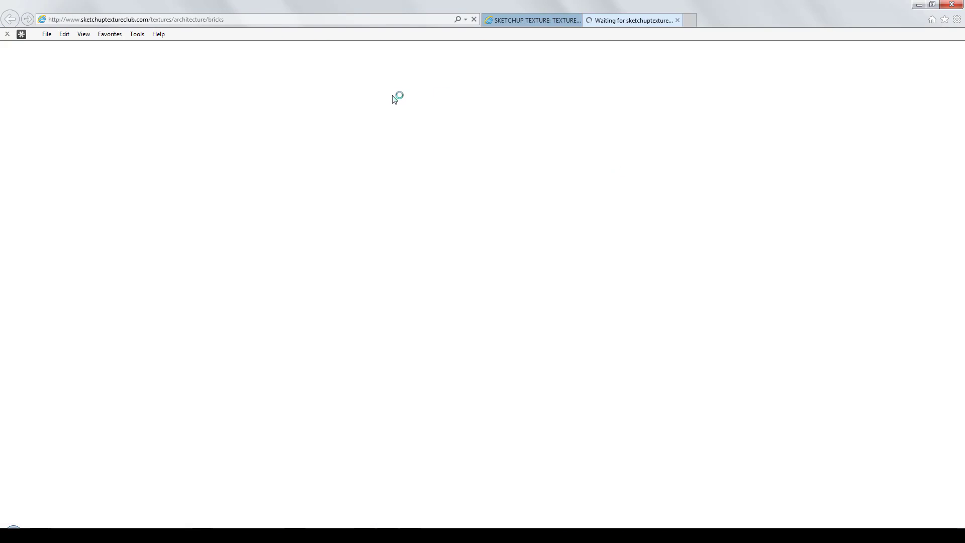
scroll(419, 189, "down", 6)
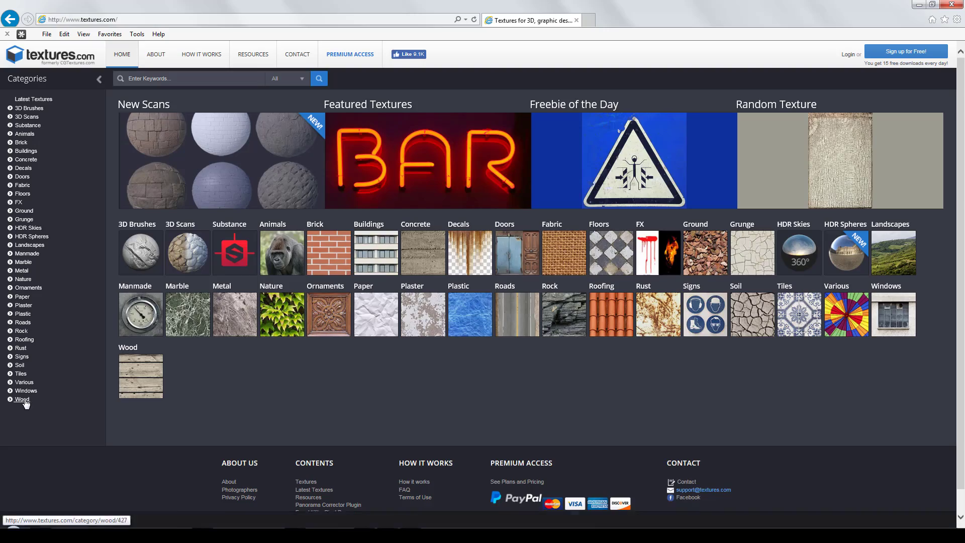
Step: Open the Logs textures of the Wood category on Textures.com and look through the log wall photos
left_click(20, 398)
scroll(434, 219, "down", 3)
left_click(433, 219)
scroll(372, 251, "down", 5)
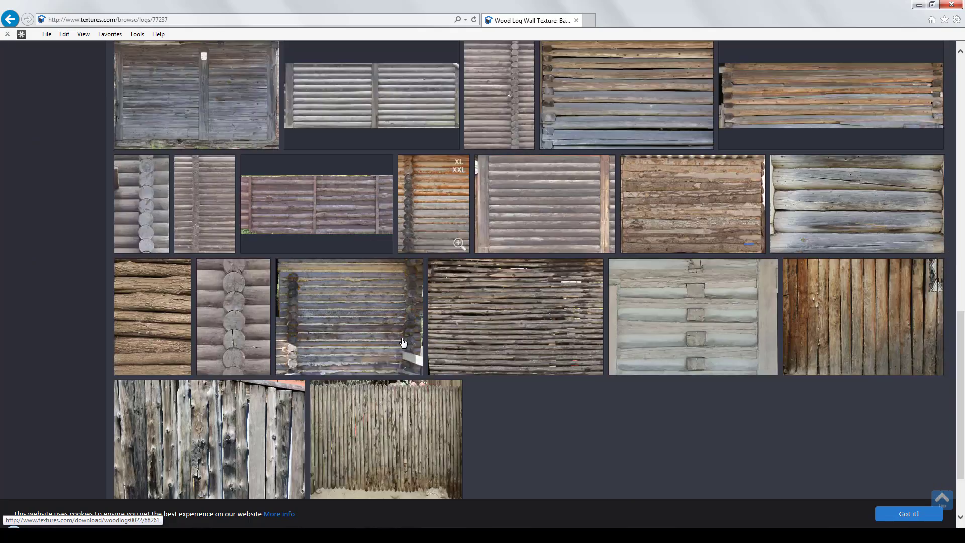
scroll(410, 346, "up", 5)
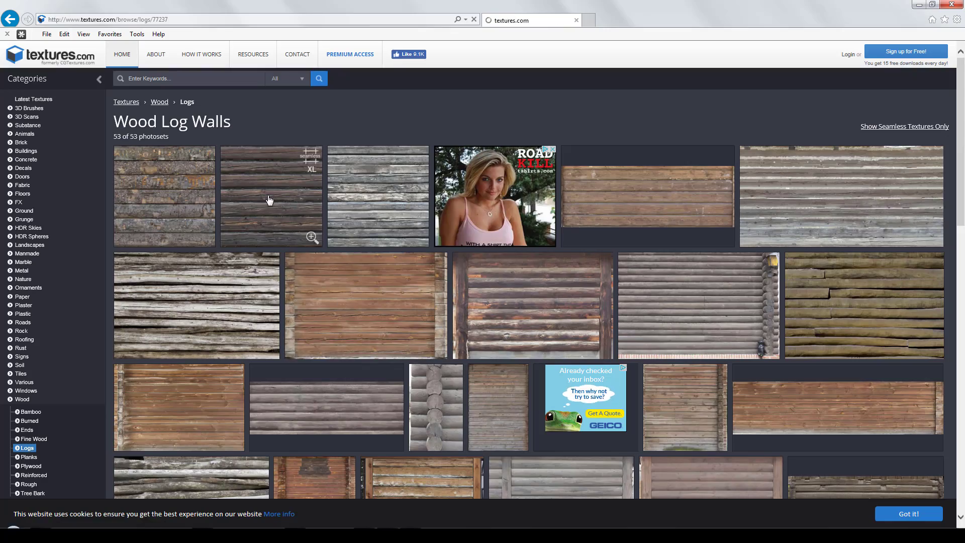
Step: Open the WoodLogs0023 texture, log in to the site and download the small 1024x1024 seamless image
left_click(269, 200)
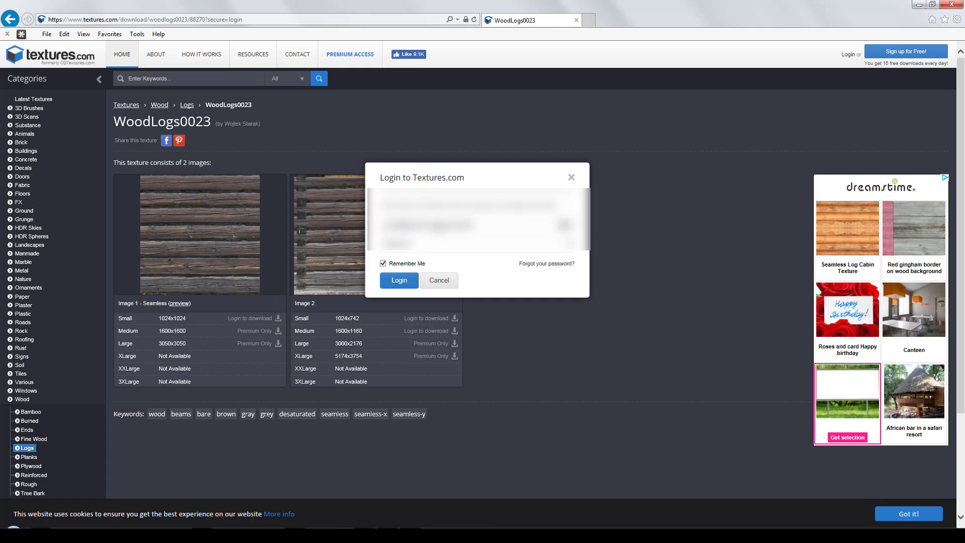
left_click(398, 280)
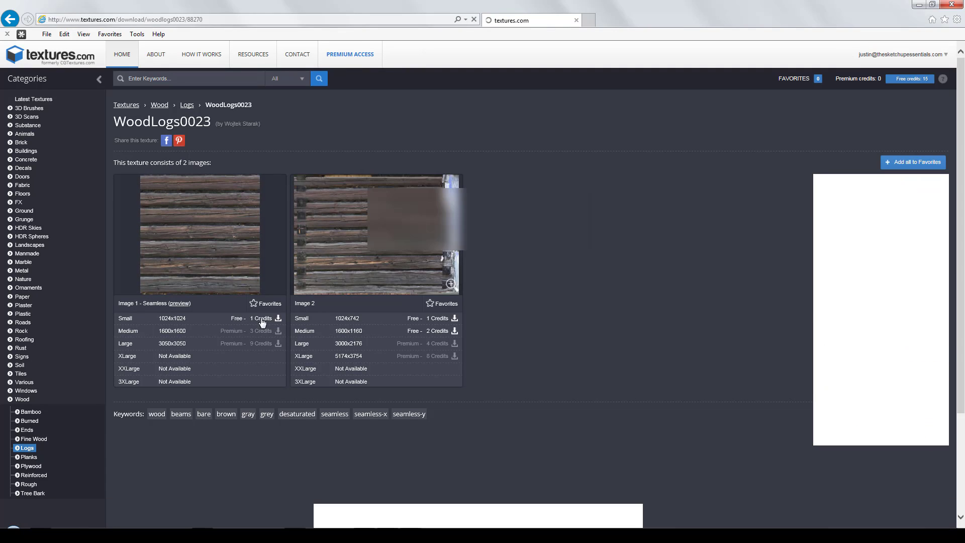
left_click(253, 333)
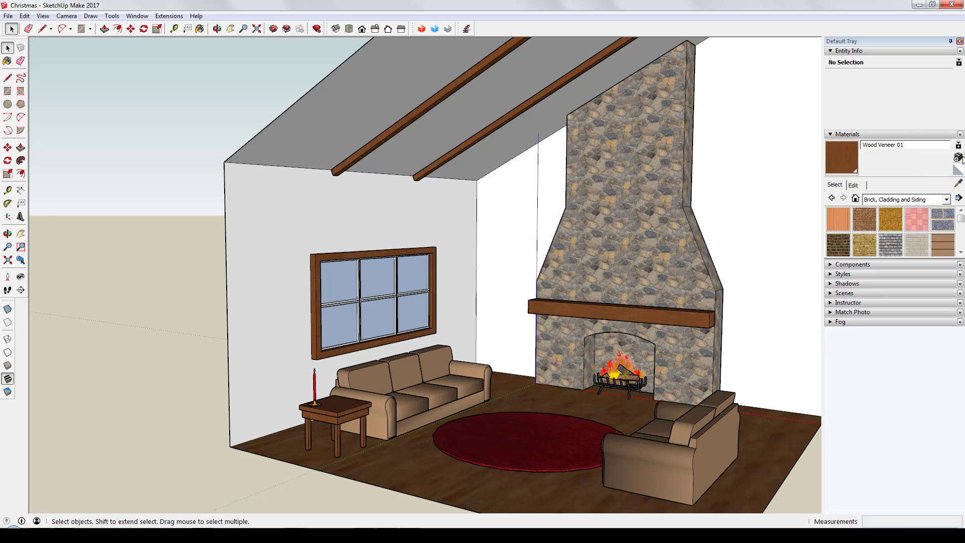
Step: Create a material named Logs from the WoodLogs0023 image and paint the fireplace wall and window wall with it
left_click(958, 151)
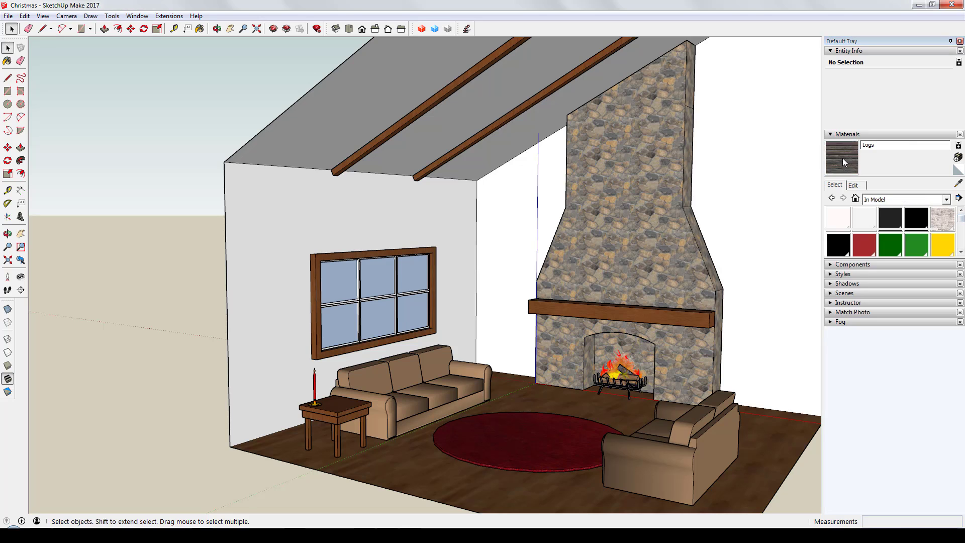
left_click(844, 162)
left_click(735, 130)
left_click(523, 210)
left_click(402, 213)
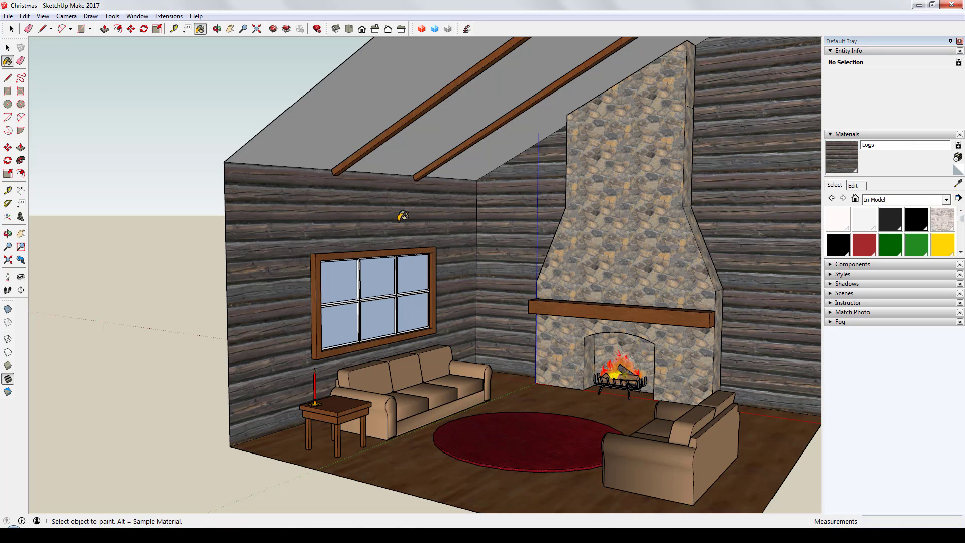
Step: Try a green tint on the Logs material and reset its color
key("space")
left_click(852, 185)
left_click_drag(856, 230, 879, 234)
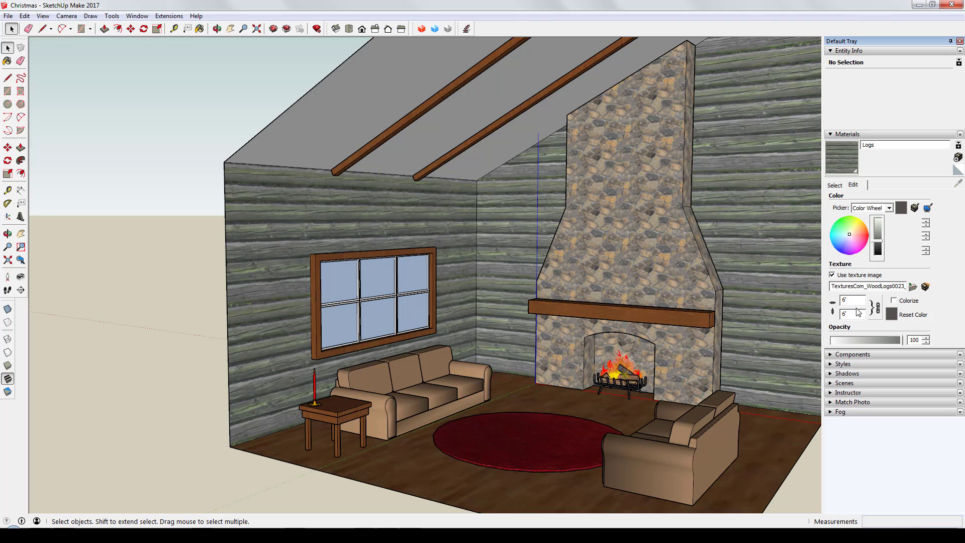
left_click(891, 314)
middle_click_drag(622, 299, 678, 250)
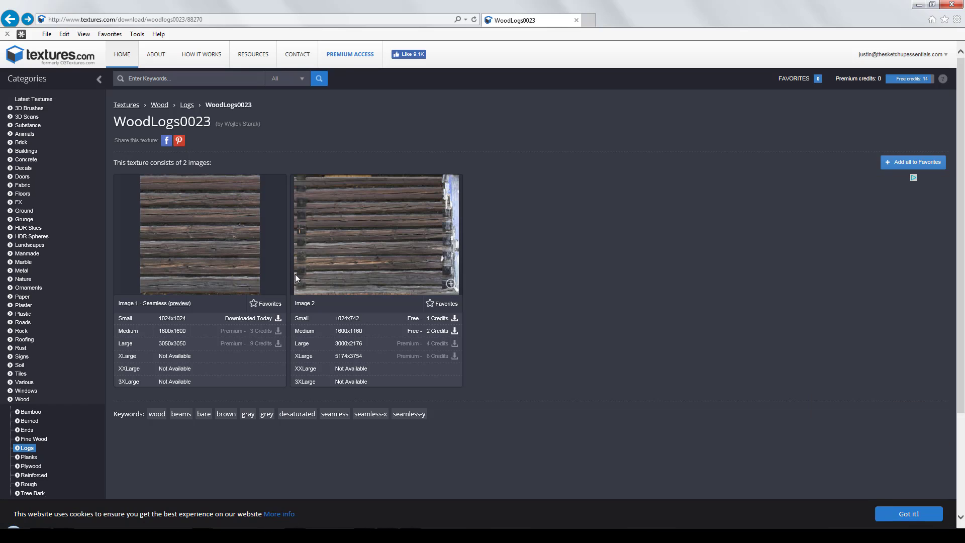
Step: Return to the Logs textures on Textures.com and download the small 1024x738 image of WoodLogs0047
left_click(186, 106)
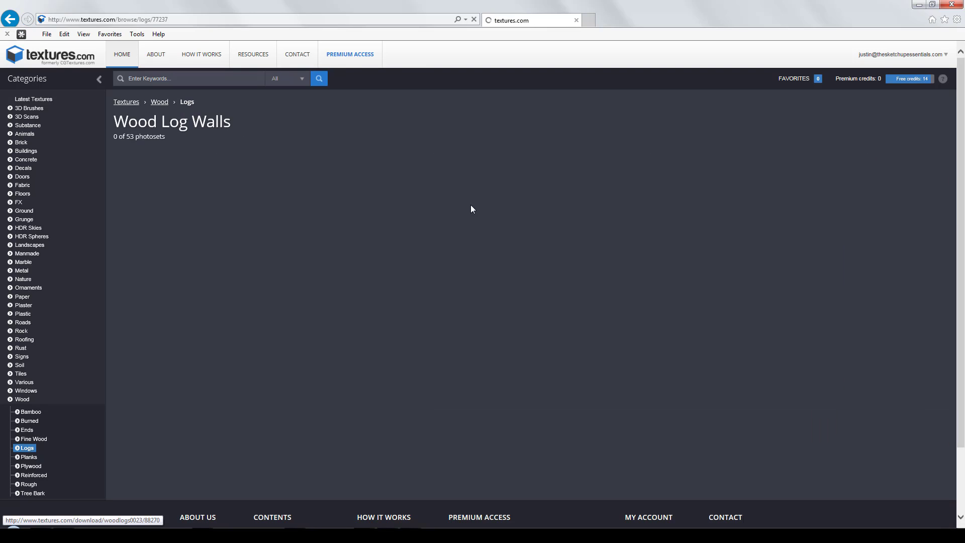
scroll(861, 376, "down", 5)
scroll(861, 375, "down", 5)
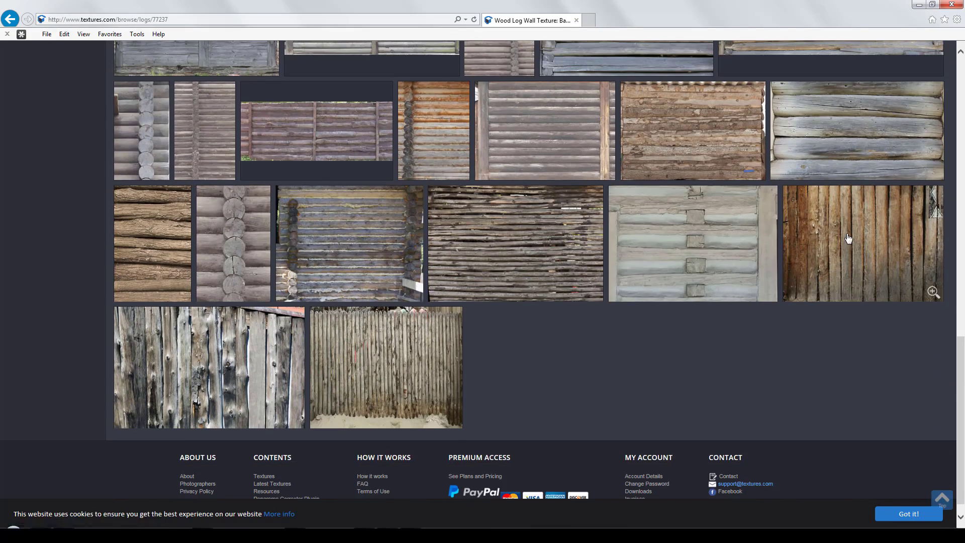
left_click(849, 239)
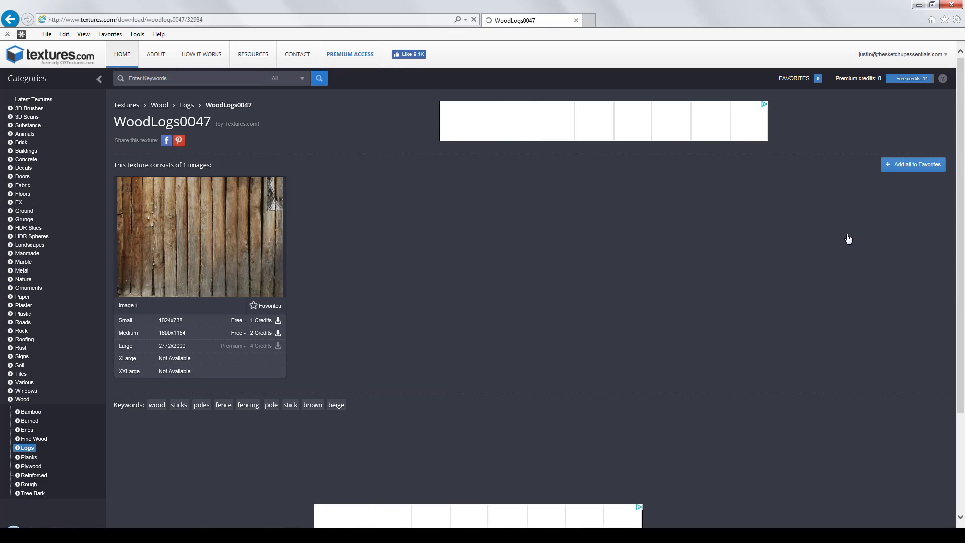
left_click(256, 323)
left_click(643, 517)
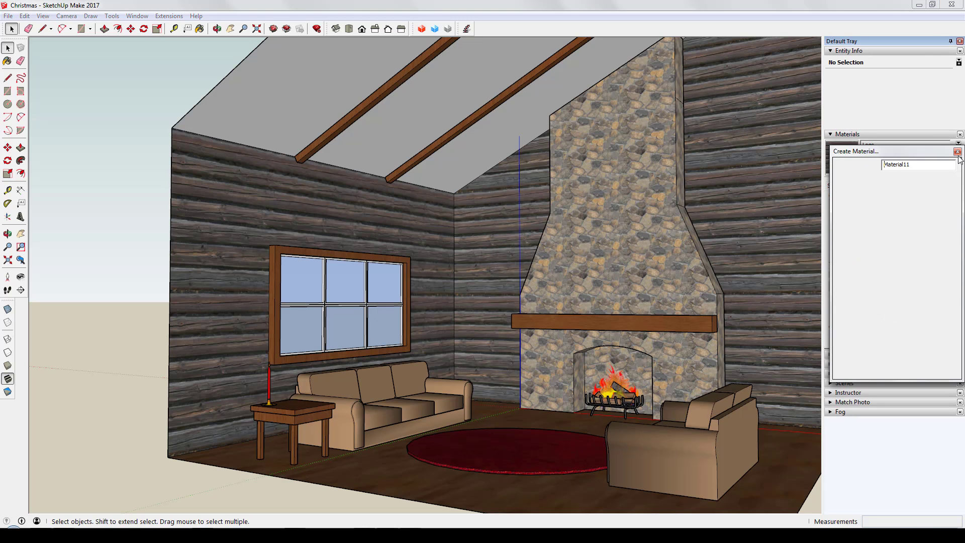
Step: Create a material named Log Ceiling, set its texture image to WoodLogs0047 and paint the ceiling with it
type("Log Ceiling")
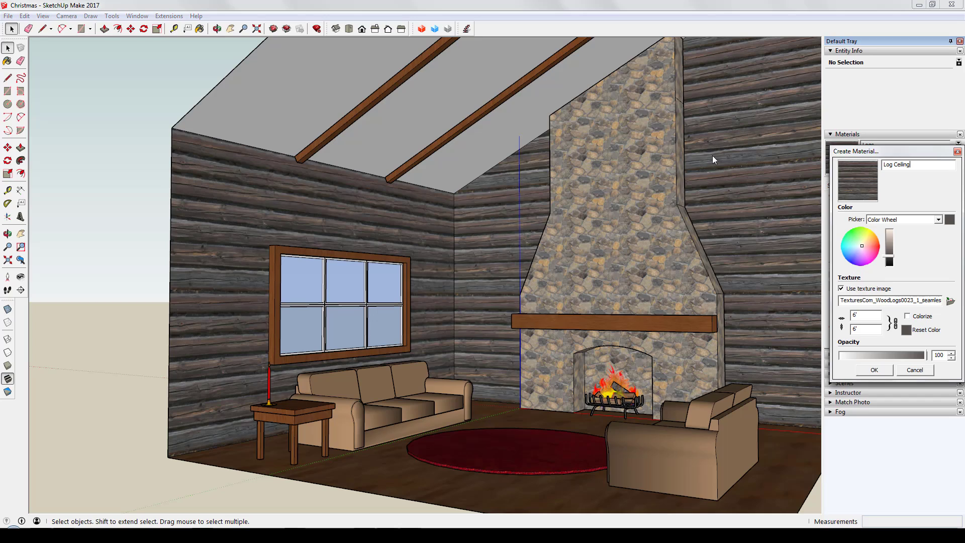
left_click(885, 372)
left_click(852, 186)
left_click(913, 286)
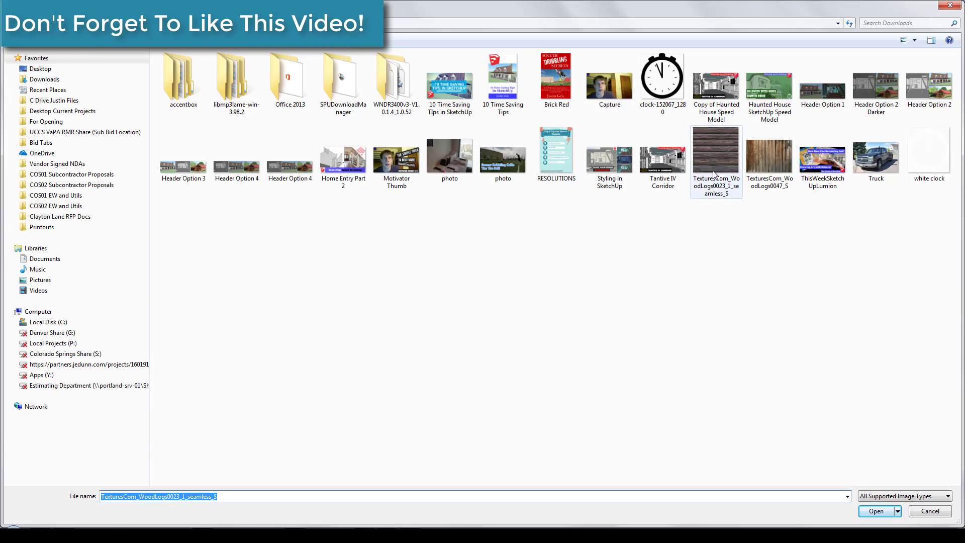
double_click(714, 173)
left_click(451, 97)
left_click(499, 140)
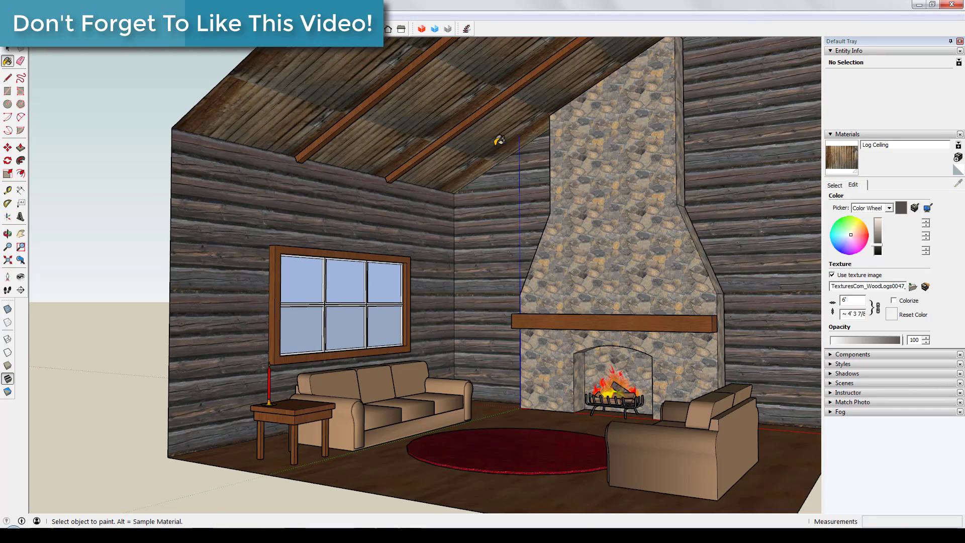
Step: Try to rotate and reposition the log texture on the ceiling face with the texture position pins
scroll(499, 139, "up", 3)
key("space")
right_click(355, 155)
mouse_move(409, 287)
left_click(472, 287)
scroll(415, 208, "down", 5)
left_click_drag(398, 201, 158, 319)
left_click_drag(309, 204, 238, 205)
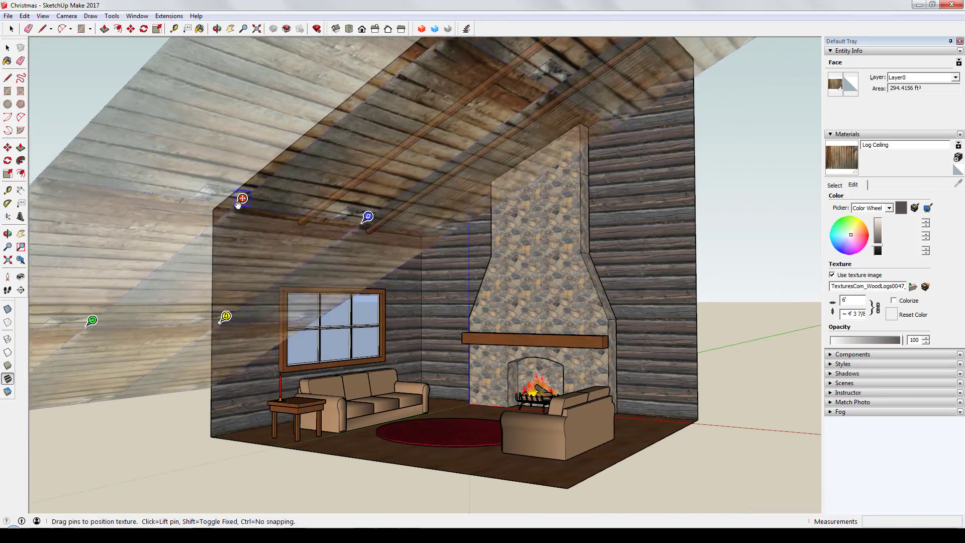
left_click(162, 446)
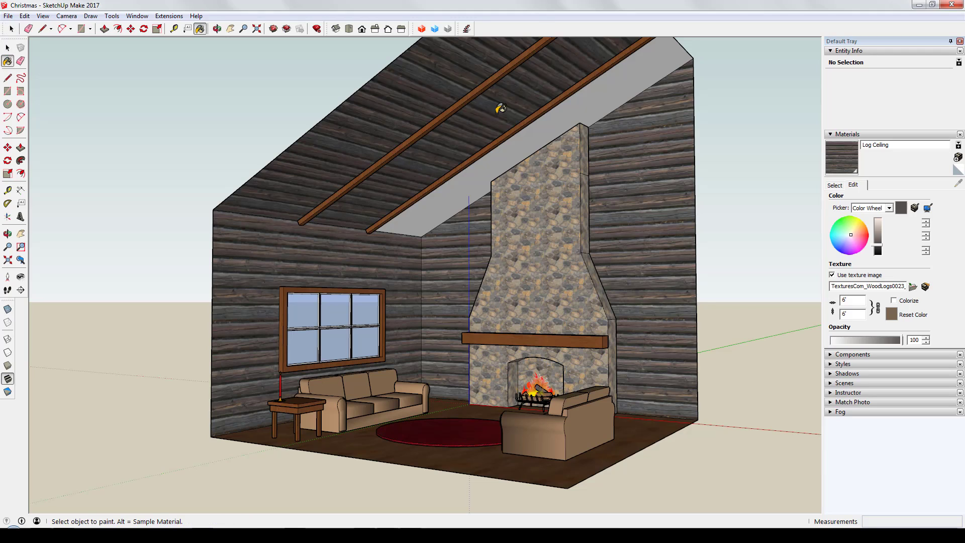
Step: Make the Large Poly layer visible so the tree, mantel garland and other candles show in the room
key("space")
middle_click_drag(502, 106, 567, 394)
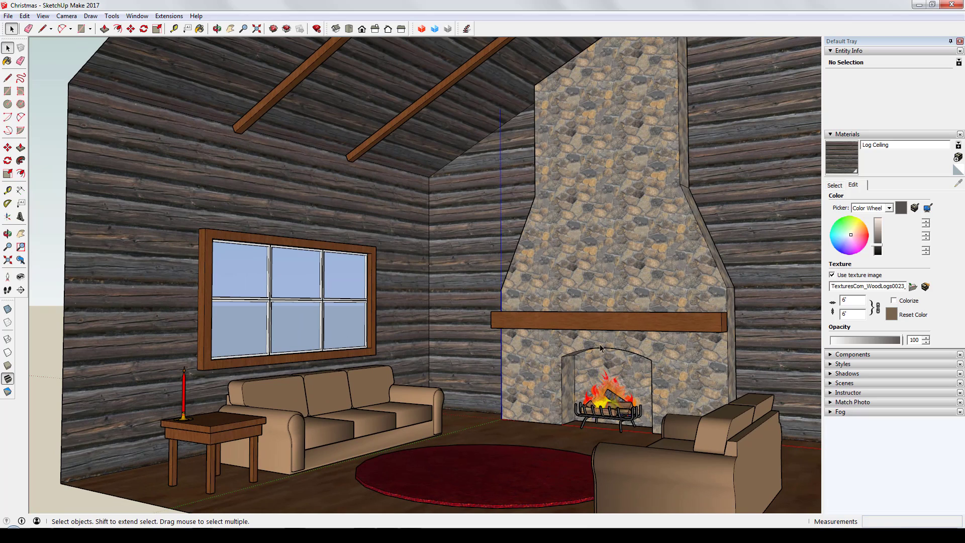
left_click(139, 16)
mouse_move(143, 38)
left_click(226, 40)
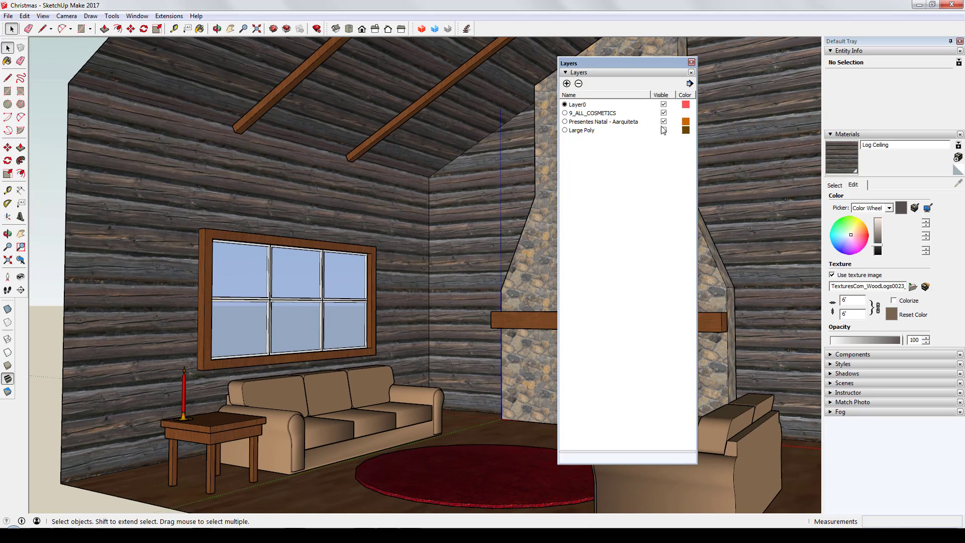
left_click(664, 130)
left_click_drag(620, 61, 809, 96)
middle_click_drag(529, 431, 540, 428)
scroll(541, 416, "up", 2)
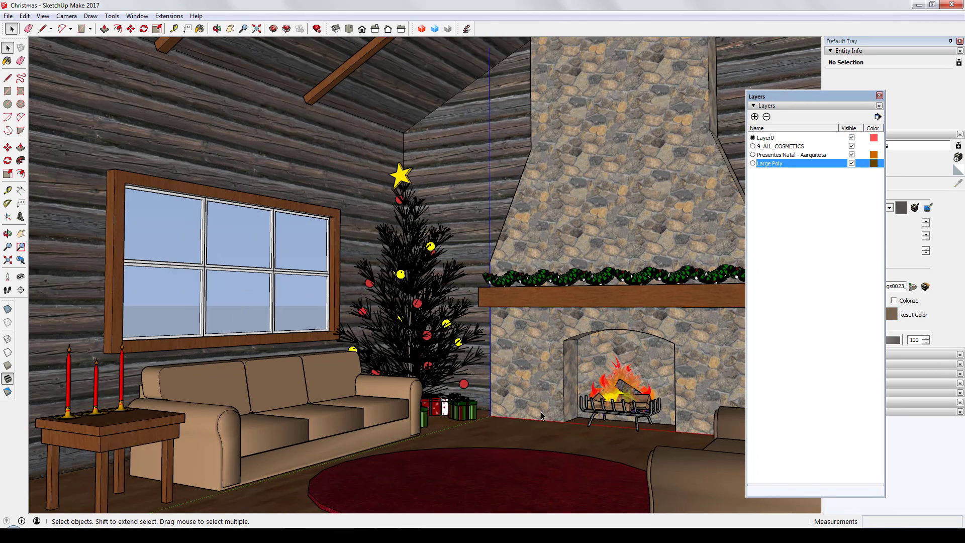
Step: Delete the evergreen Christmas tree beside the fireplace and close the layers list
left_click(412, 267)
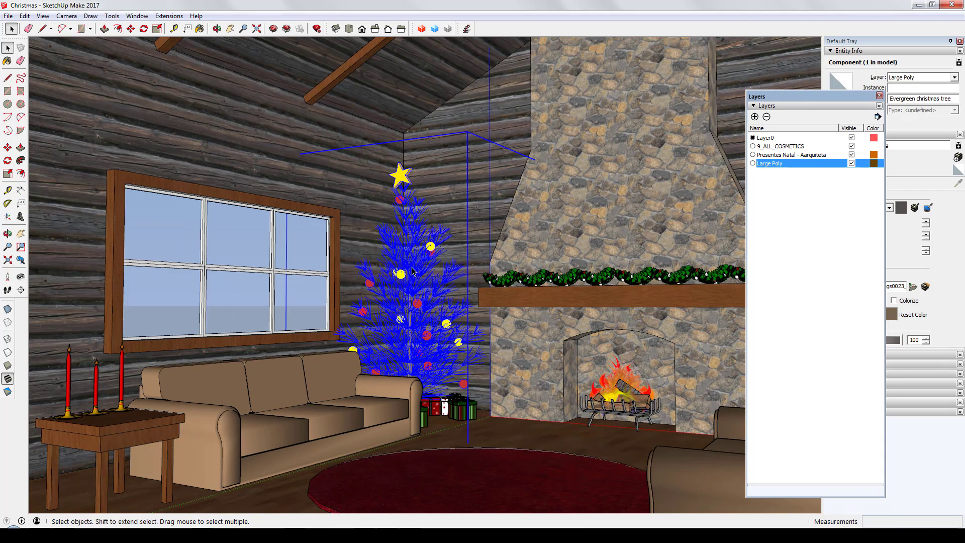
key("Delete")
left_click(8, 16)
left_click(601, 215)
left_click(468, 323)
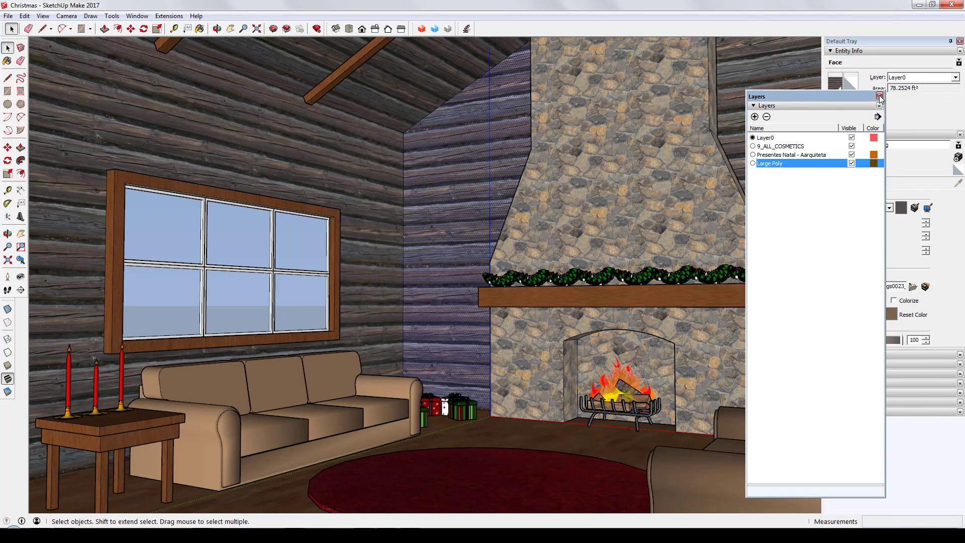
left_click(880, 96)
Step: Try a different color on the Log Ceiling material and repaint the ceiling with the Logs material sampled from the wall
mouse_move(877, 246)
left_mouse_down()
mouse_move(876, 227)
mouse_move(879, 245)
left_mouse_up()
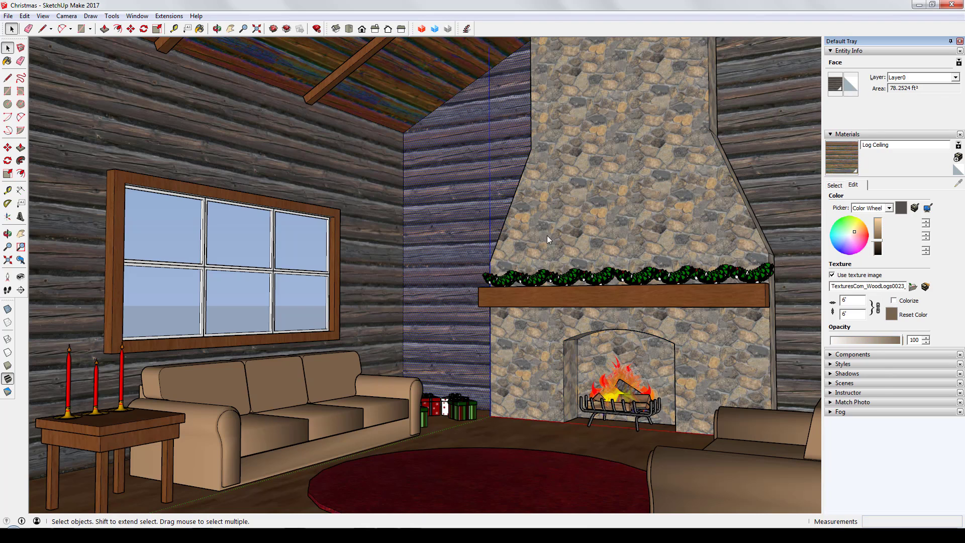
left_click(828, 187)
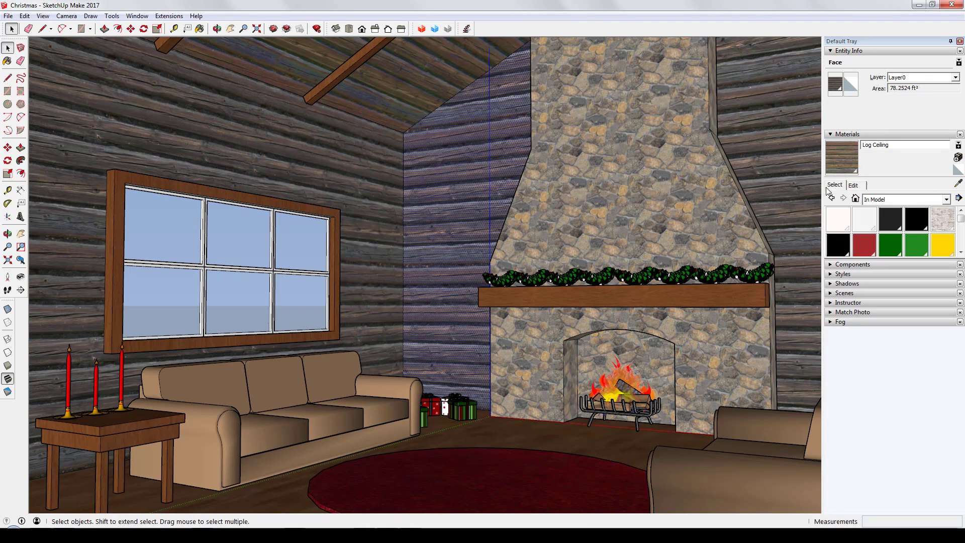
key("b")
left_click(459, 139, "alt")
left_click(419, 103)
left_click(292, 58)
key("space")
Step: Find a christmas tree in 3D Warehouse, load the Christmas Tree model with the silver star and place it in the room
middle_click_drag(461, 389, 447, 370, "shift")
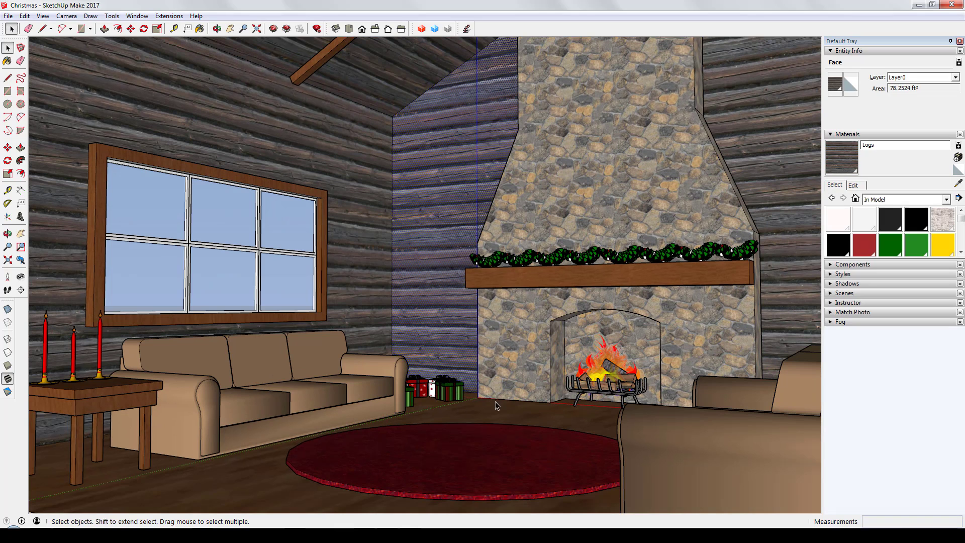
left_click(8, 16)
mouse_move(95, 134)
left_click(225, 138)
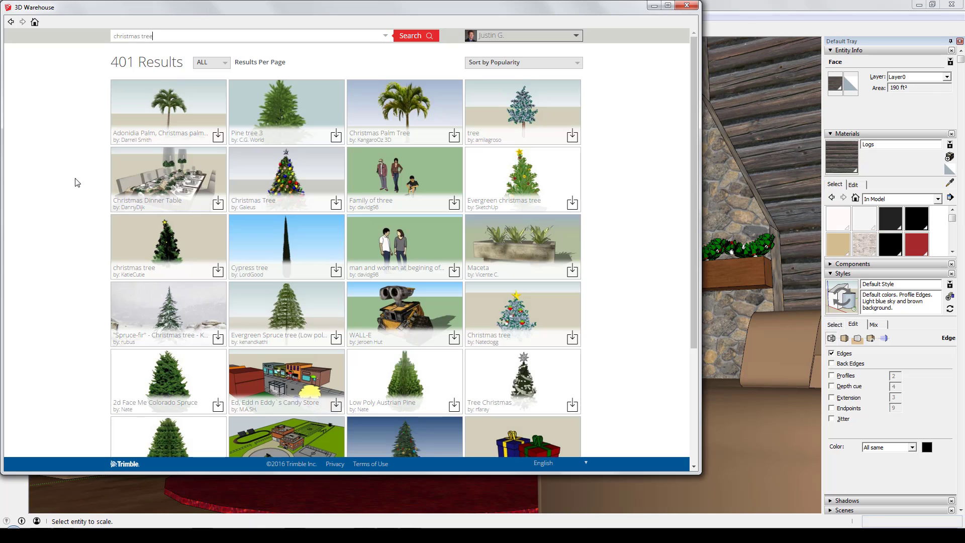
scroll(75, 183, "down", 3)
scroll(75, 182, "down", 5)
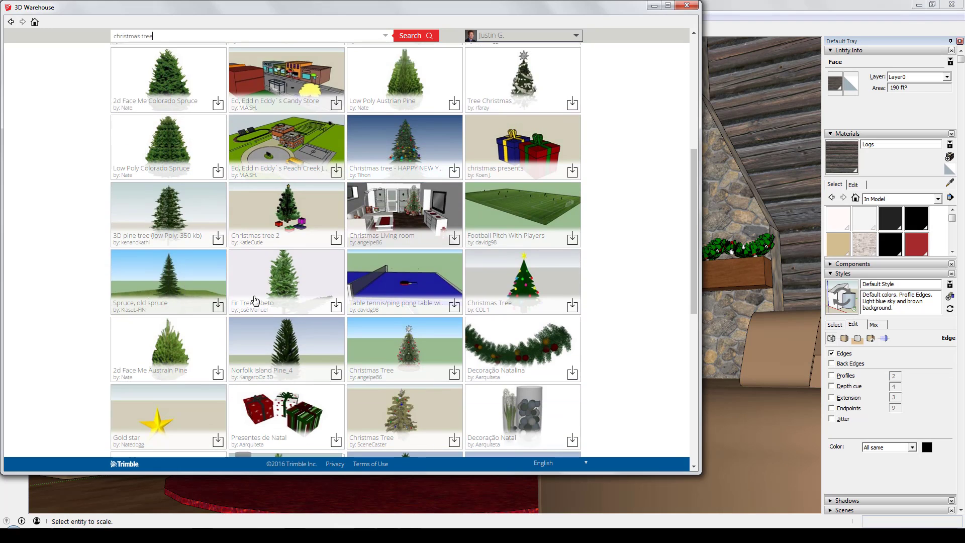
left_click(434, 353)
left_click(508, 62)
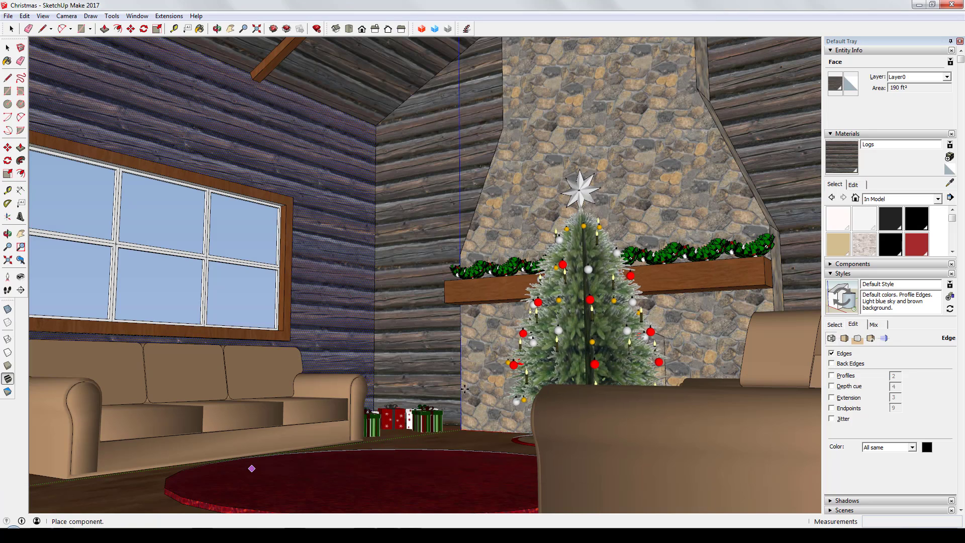
left_click(249, 468)
Step: Move the new Christmas tree into the corner between the sofa and the fireplace
middle_click_drag(464, 389, 484, 466)
left_click(533, 452)
left_click(428, 426)
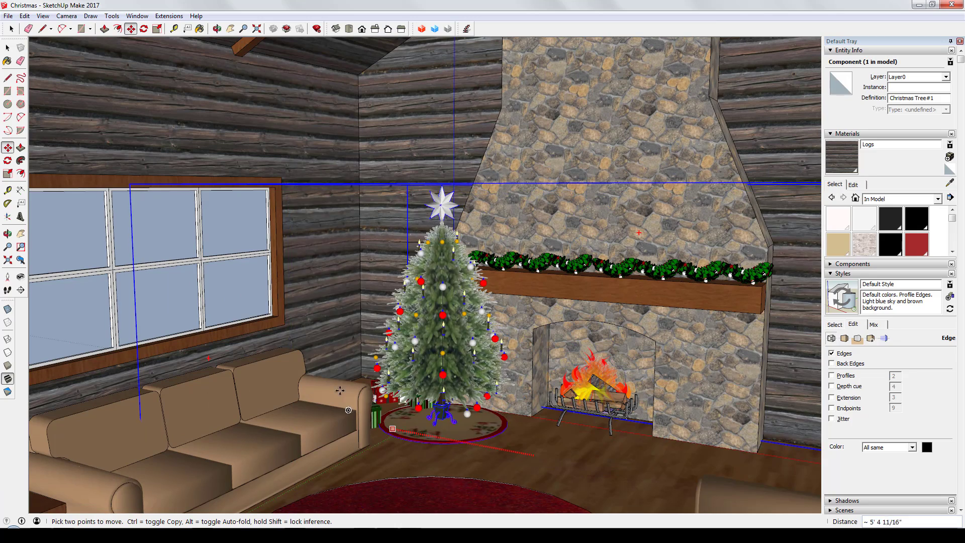
left_click(402, 334)
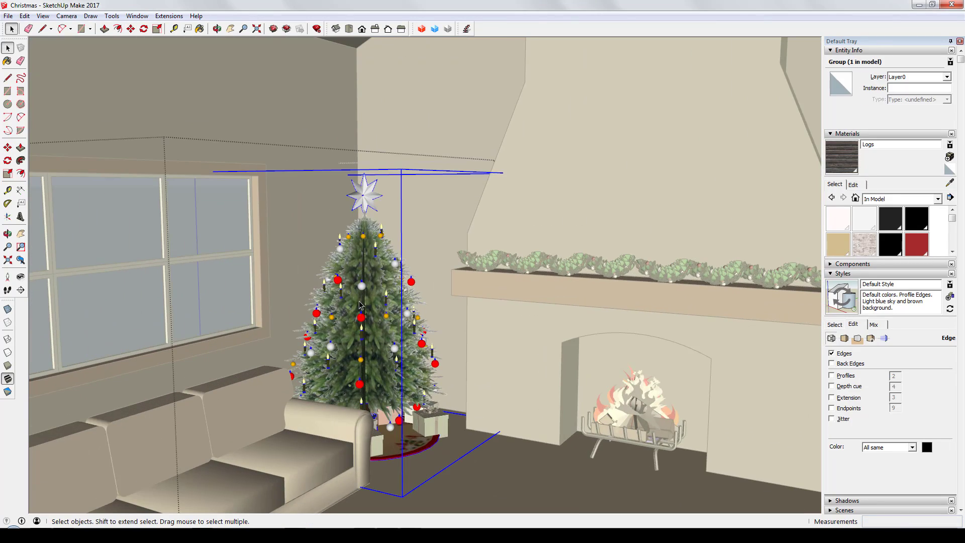
Step: Scale the tree and its ornaments uniformly by about 1.10 inside the component and adjust the tree group's position
double_click(359, 305)
left_click_drag(221, 156, 493, 440)
key("s")
left_click_drag(479, 175, 508, 151)
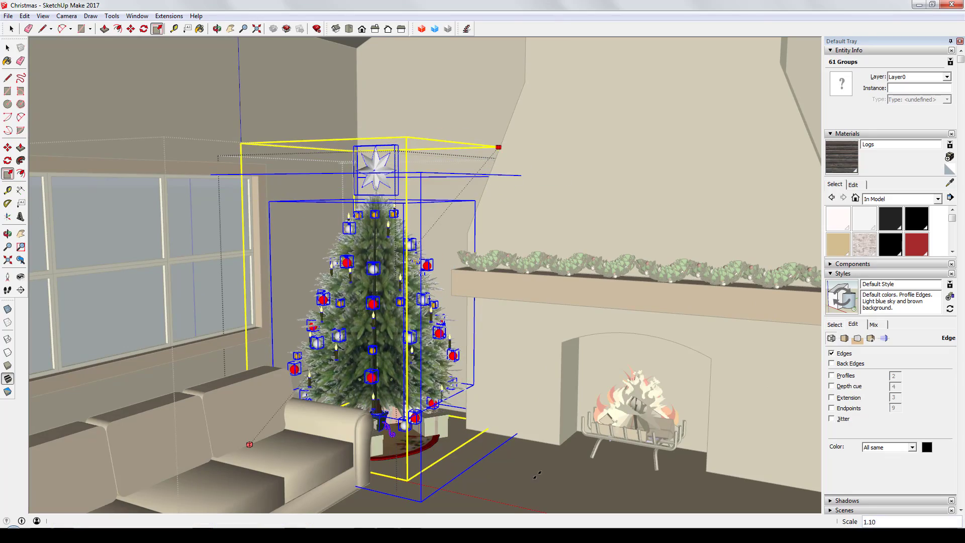
key("space")
key("Escape")
key("m")
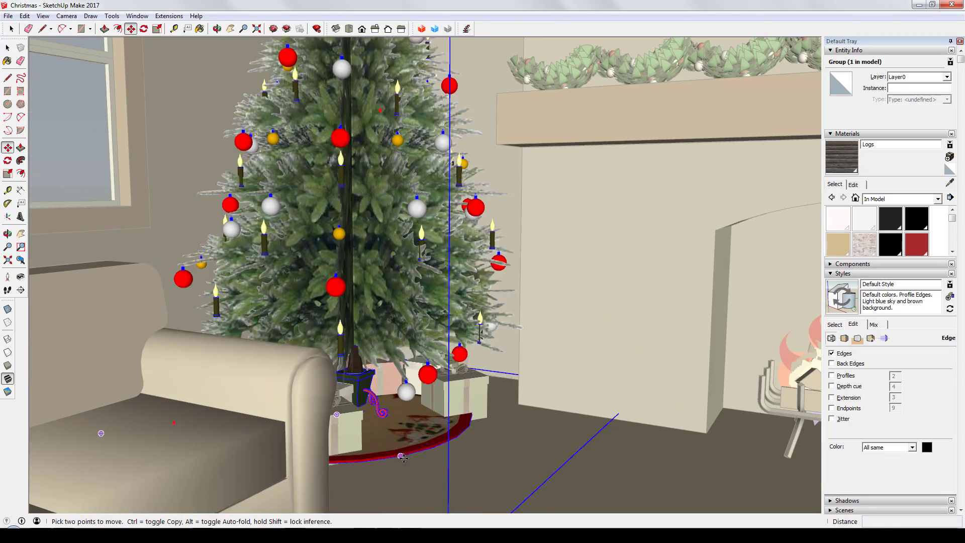
left_click(402, 456)
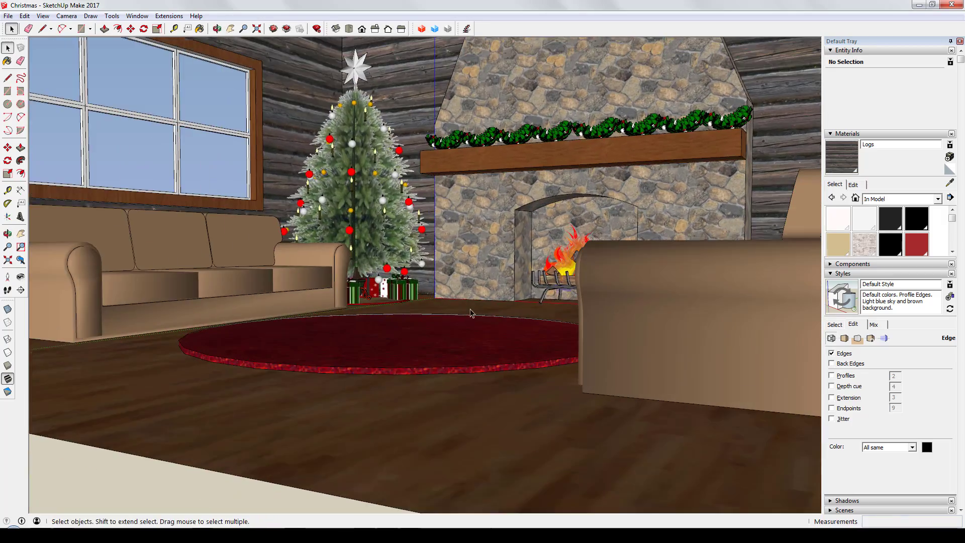
Step: Frame the tree and fireplace, compare the Brush Strokes on Canvas style with Scribble on Masonite, and apply Scribble on Masonite
left_click(21, 277)
left_click_drag(467, 347, 478, 251)
middle_click_drag(478, 251, 474, 323)
left_click(835, 324)
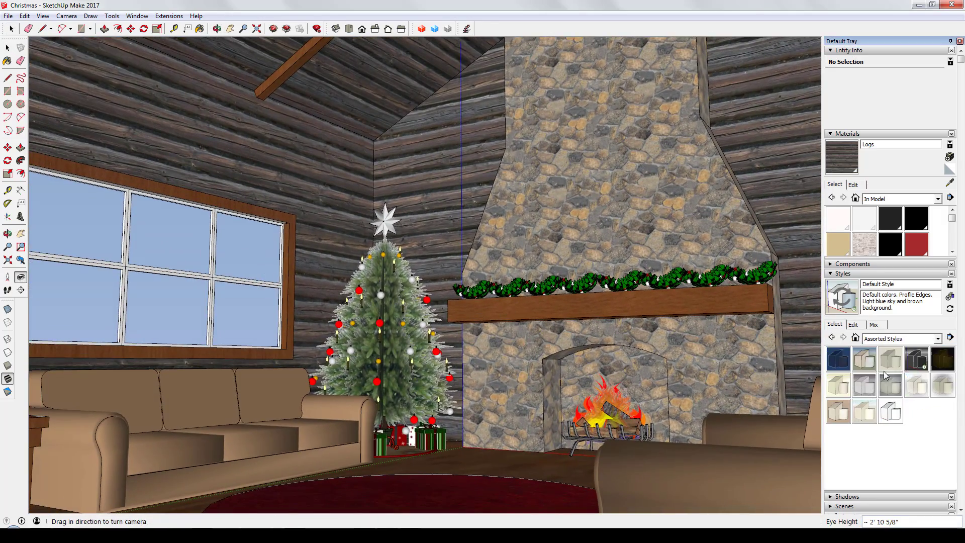
left_click(865, 360)
left_click(838, 411)
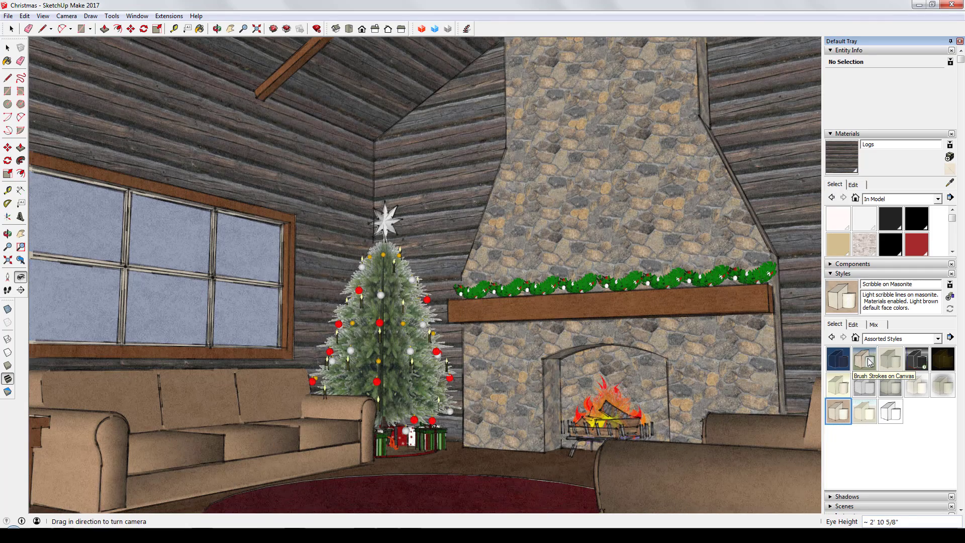
left_click(869, 362)
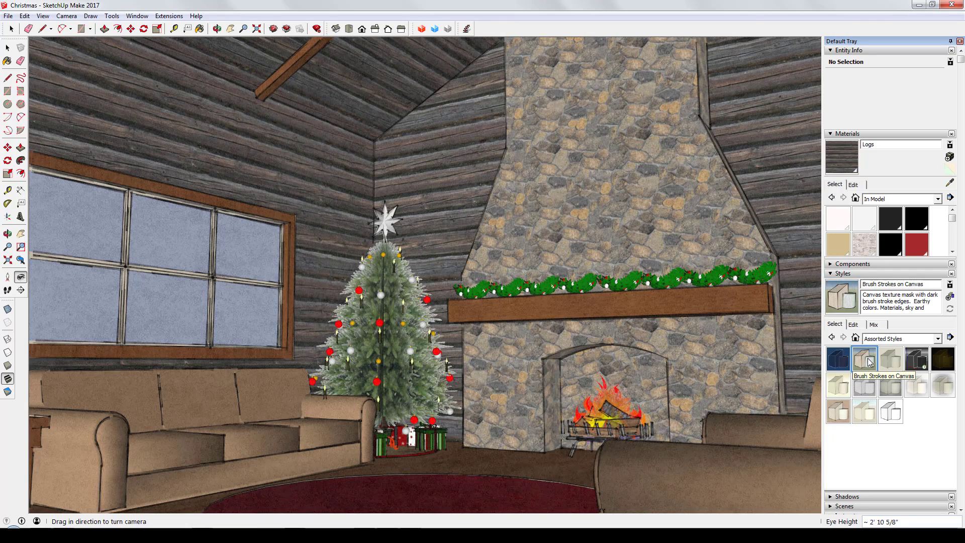
left_click(835, 415)
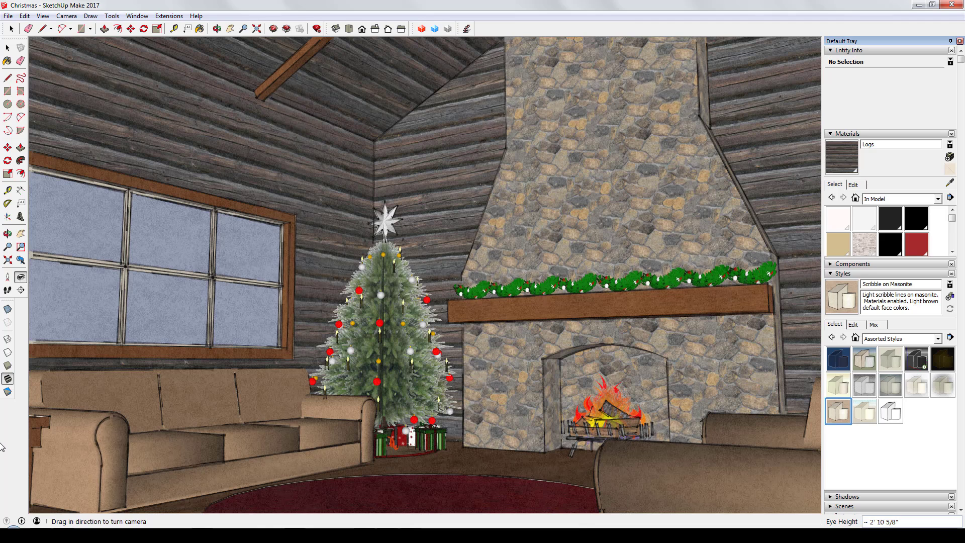
left_click(9, 19)
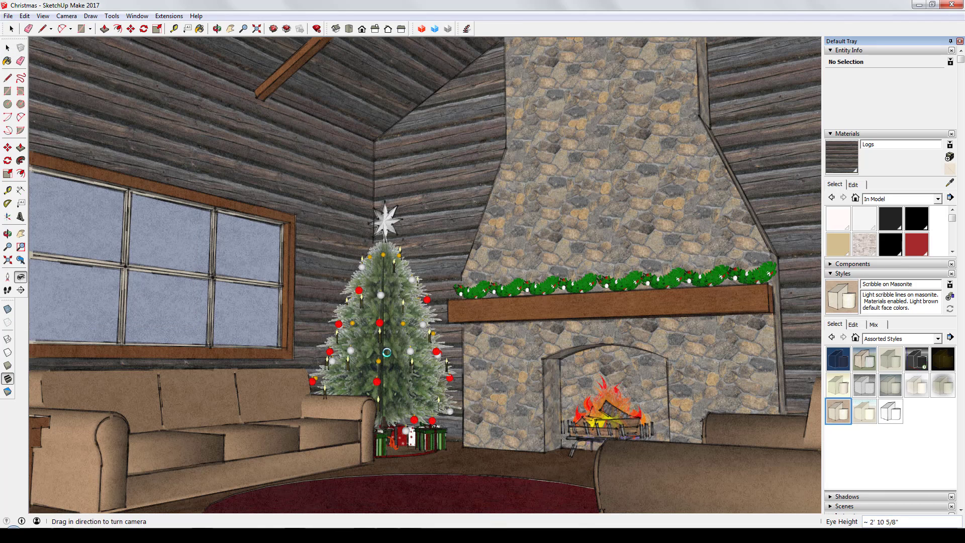